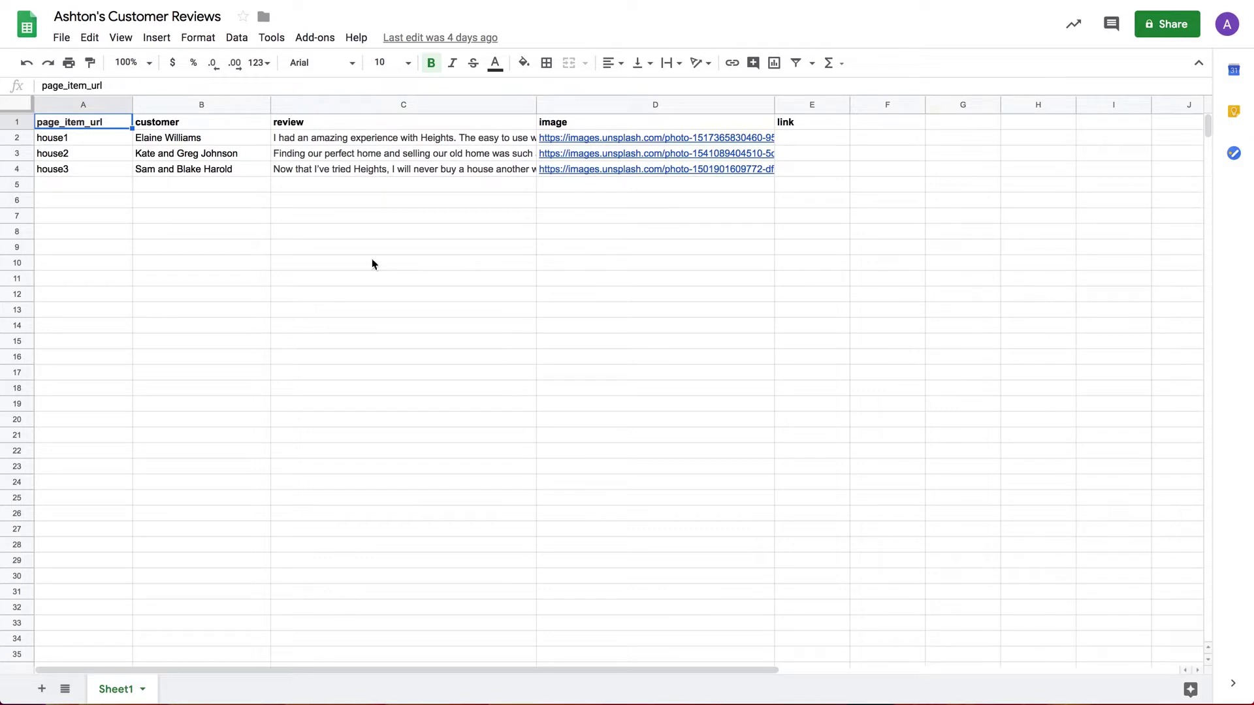
click(81, 140)
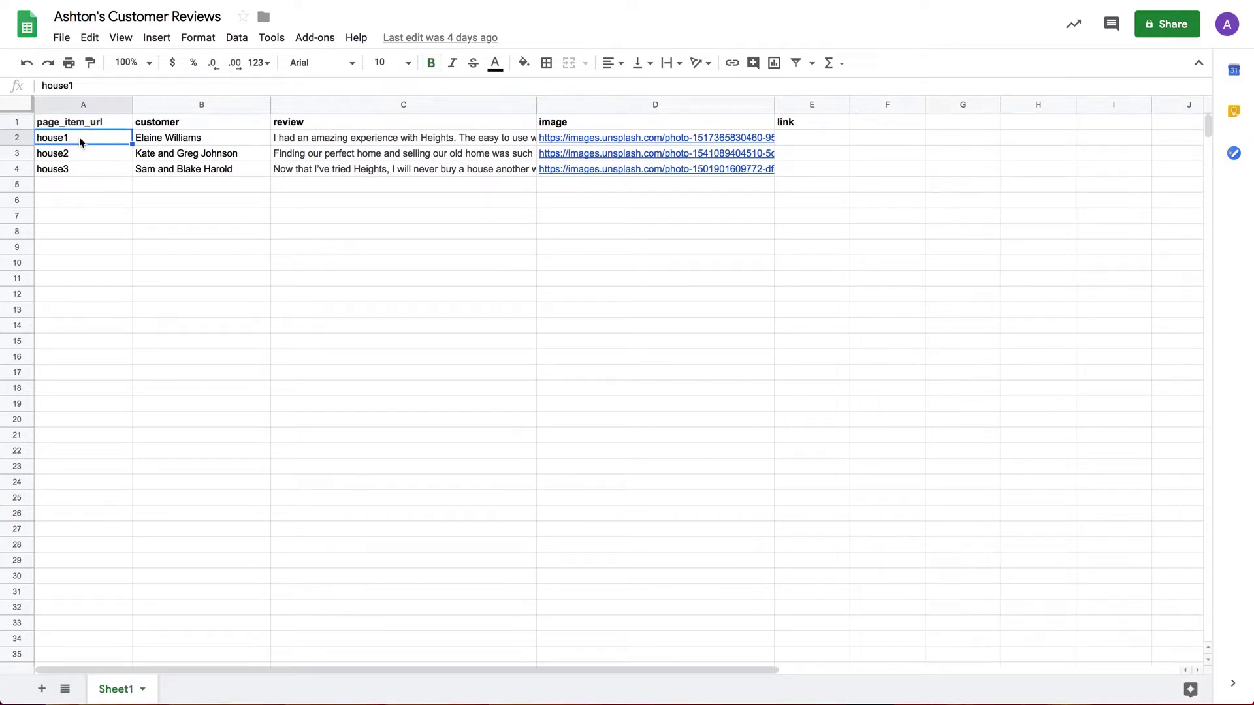
click(79, 155)
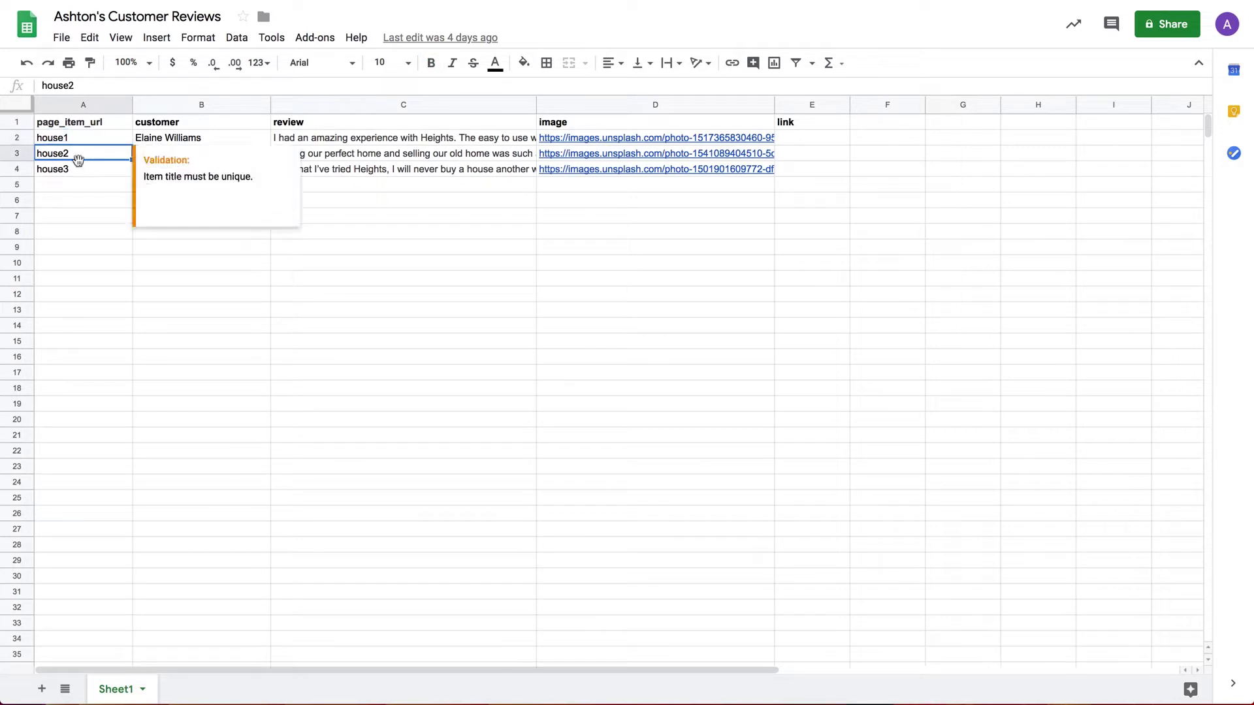
click(77, 169)
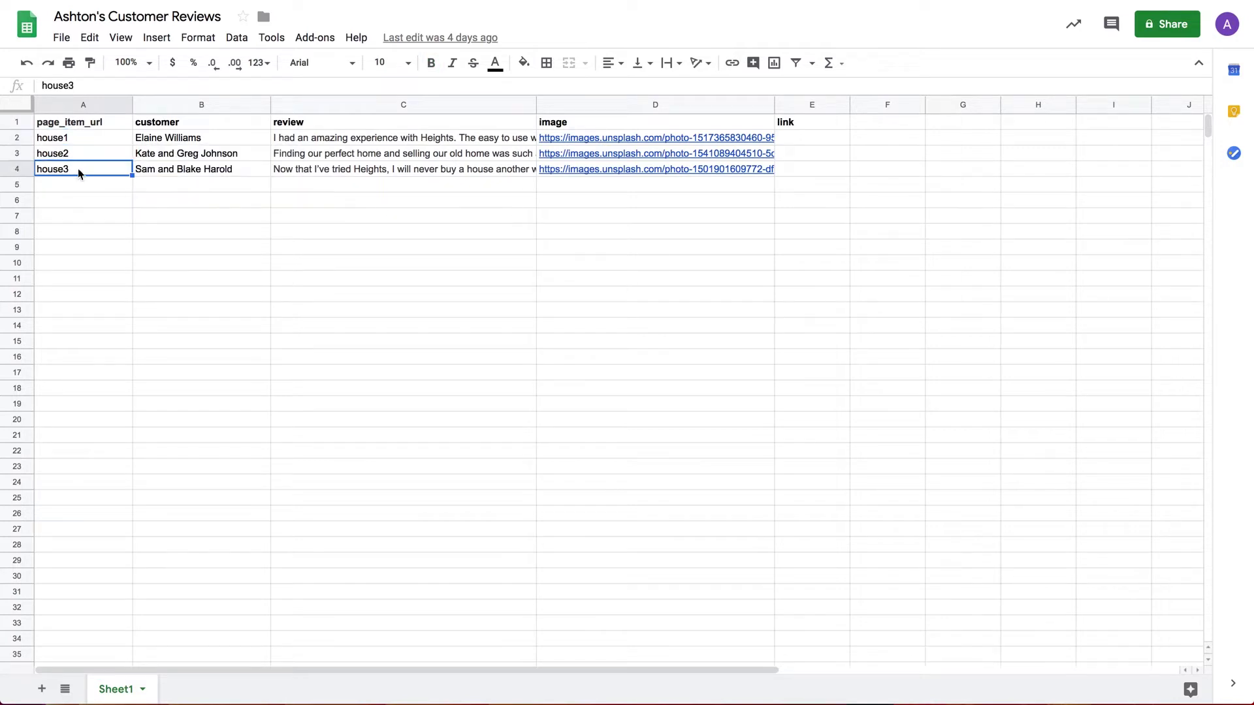
click(357, 141)
click(357, 156)
click(357, 171)
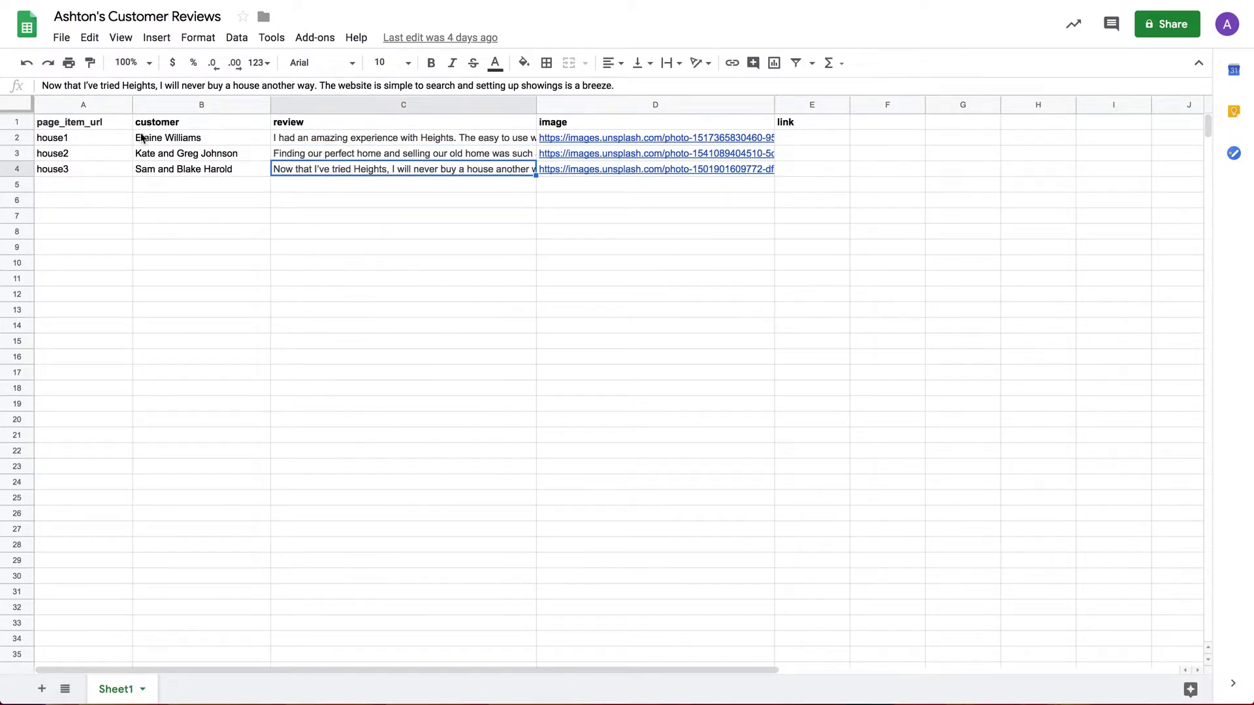
click(585, 141)
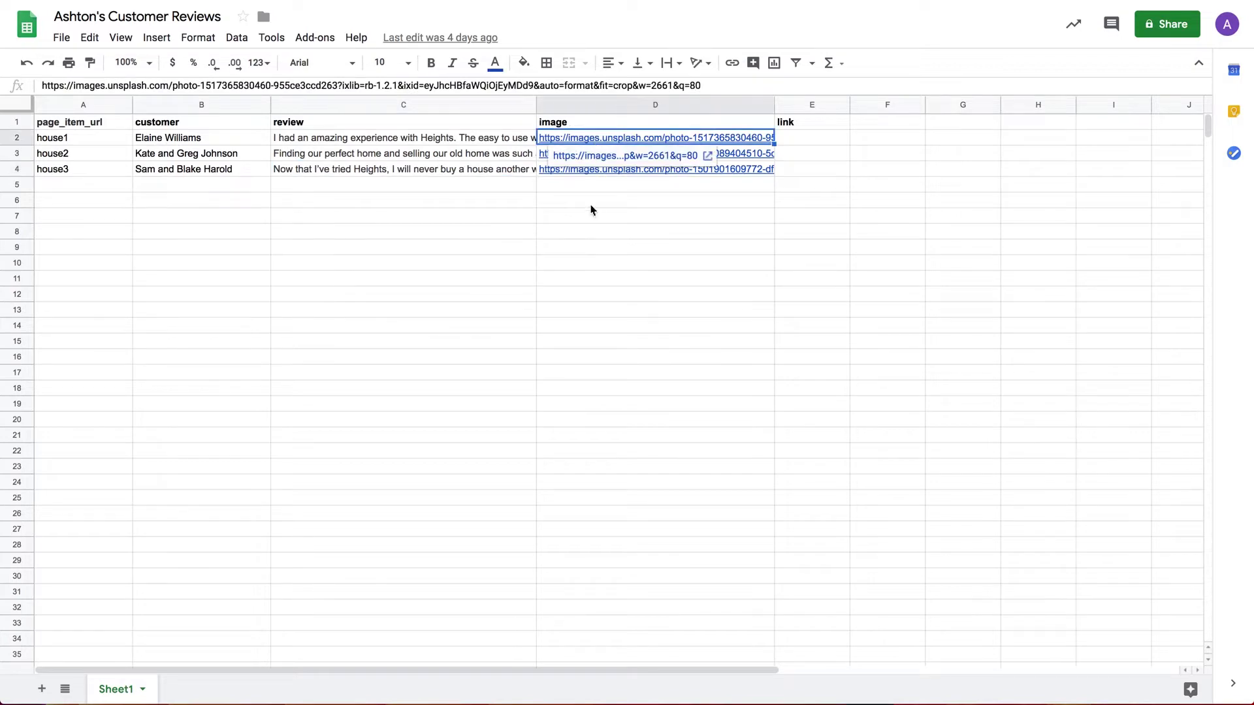
click(456, 187)
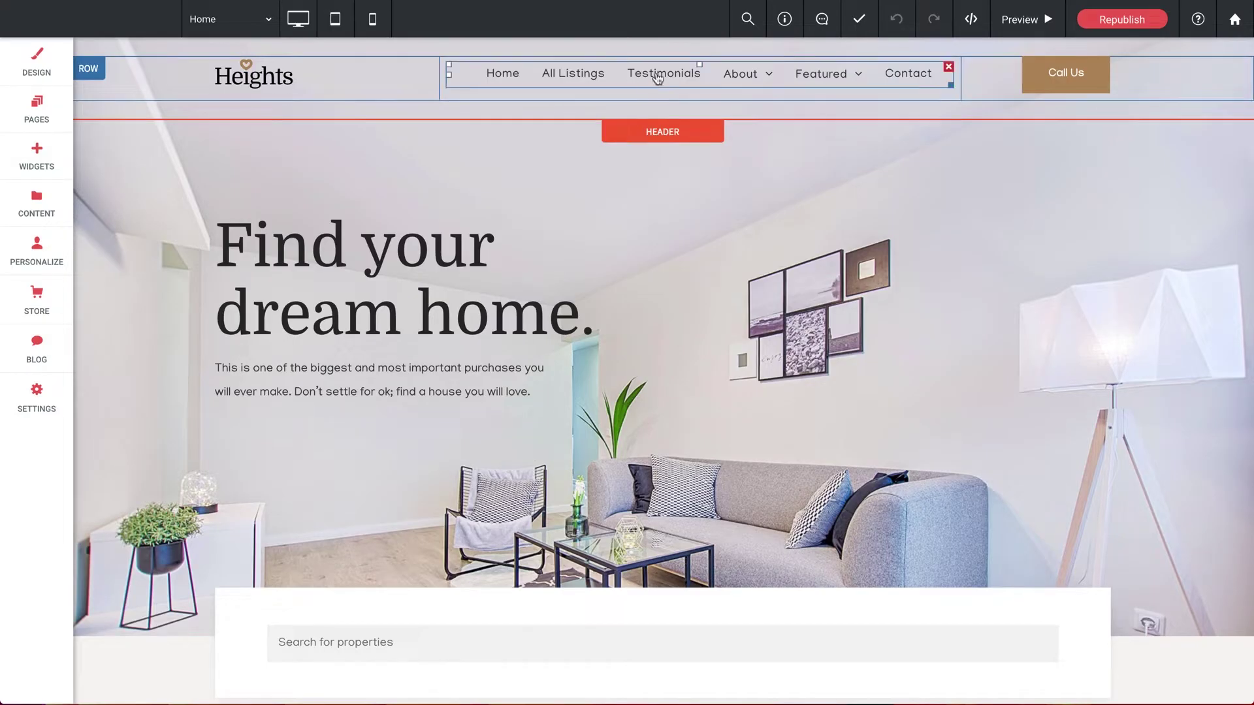
Open the Testimonials page and scroll to the three-photo gallery under 'What people are saying'.
click(657, 76)
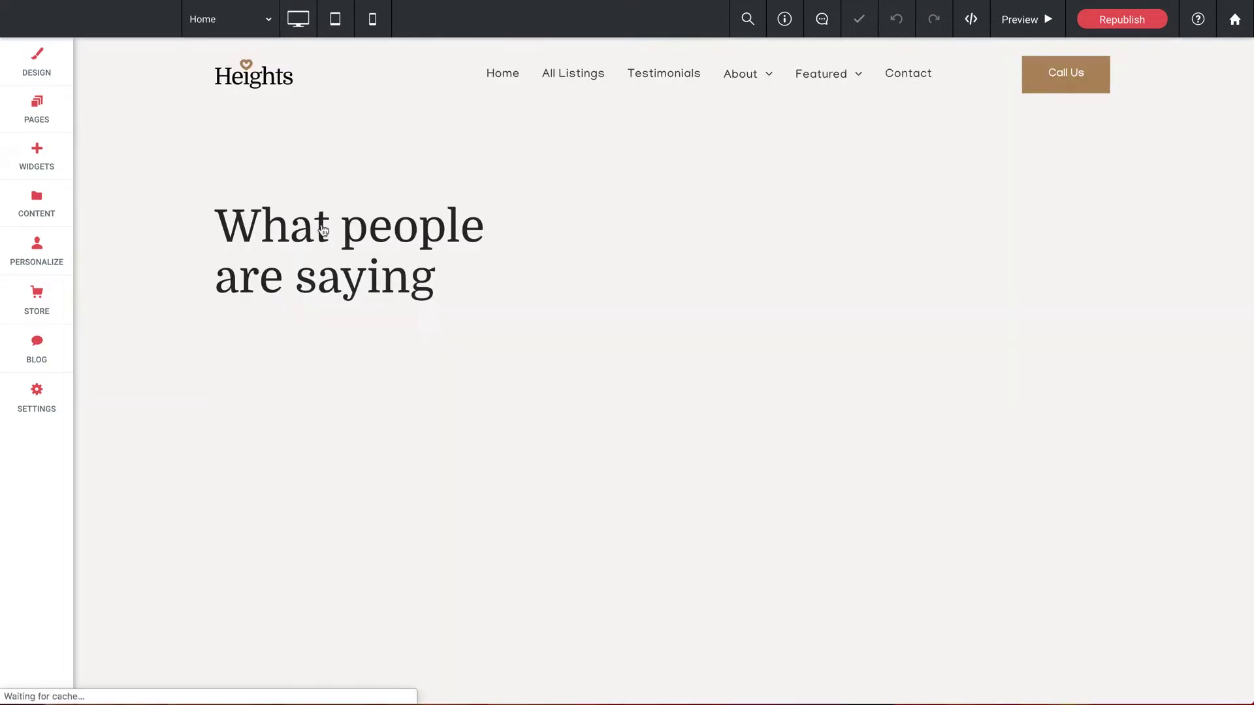
scroll(167, 370, down, 3)
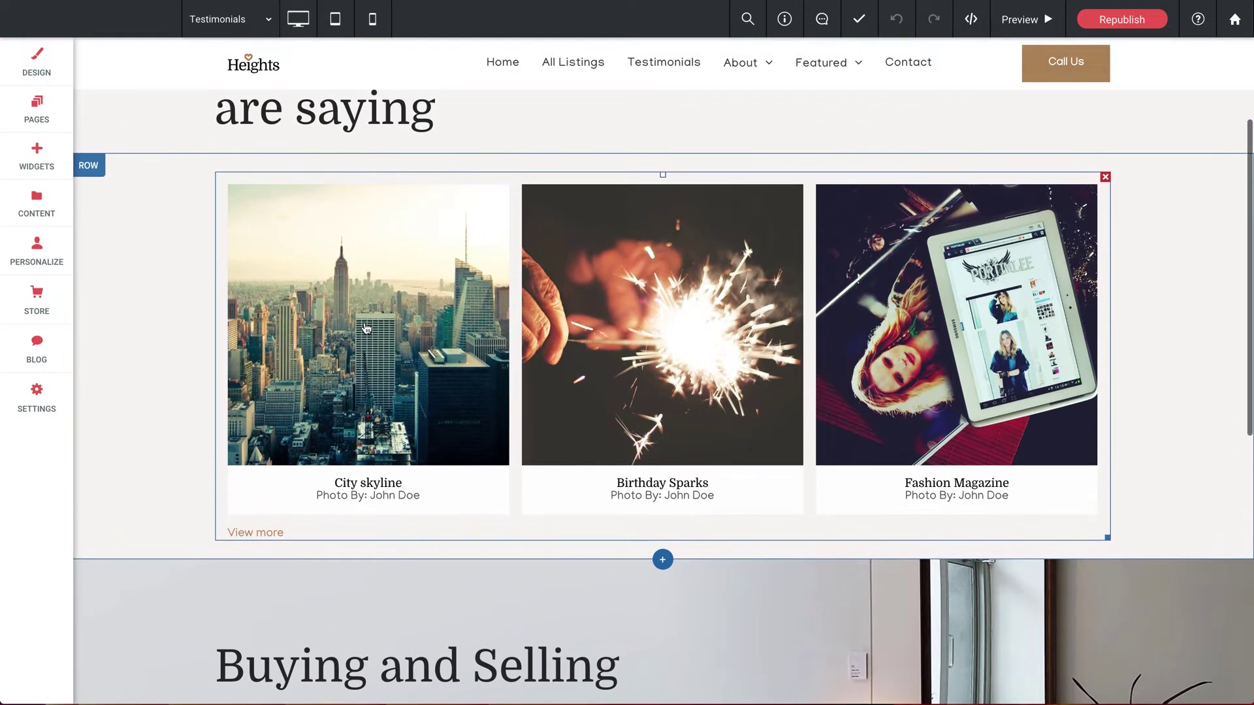
In the Content Library's Collections, start a new collection with Google Sheets as its source.
click(45, 206)
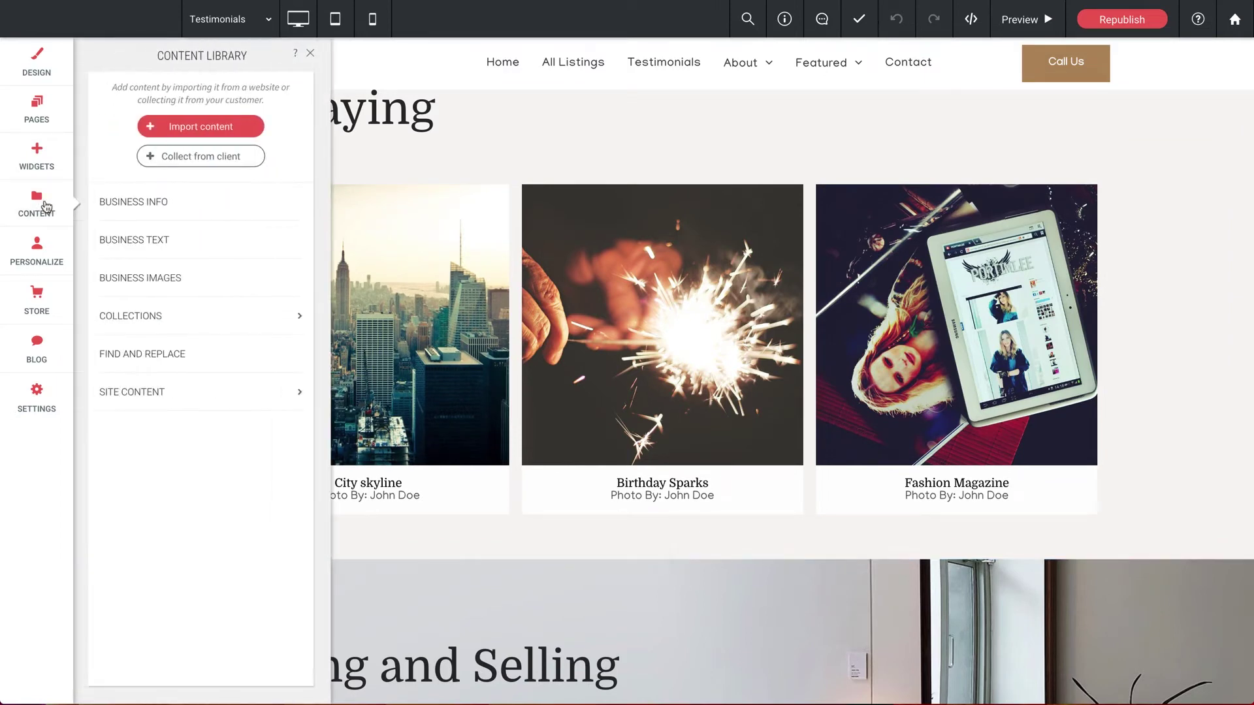
click(135, 318)
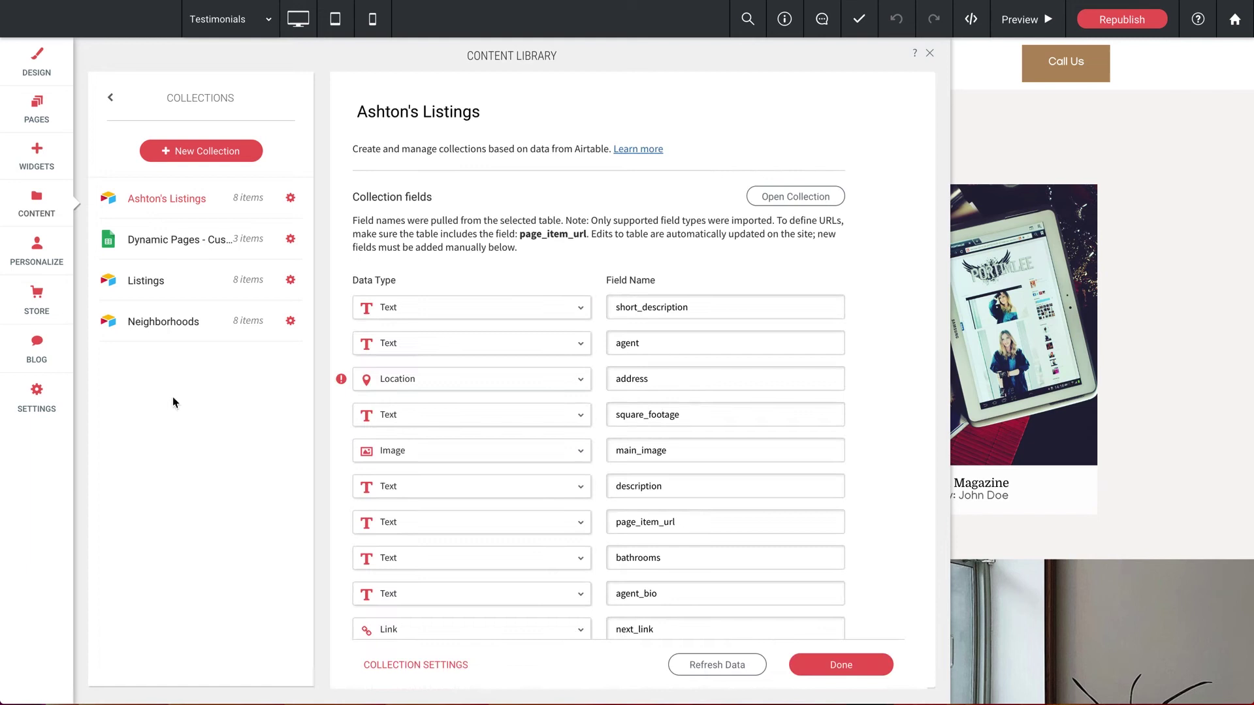
click(211, 153)
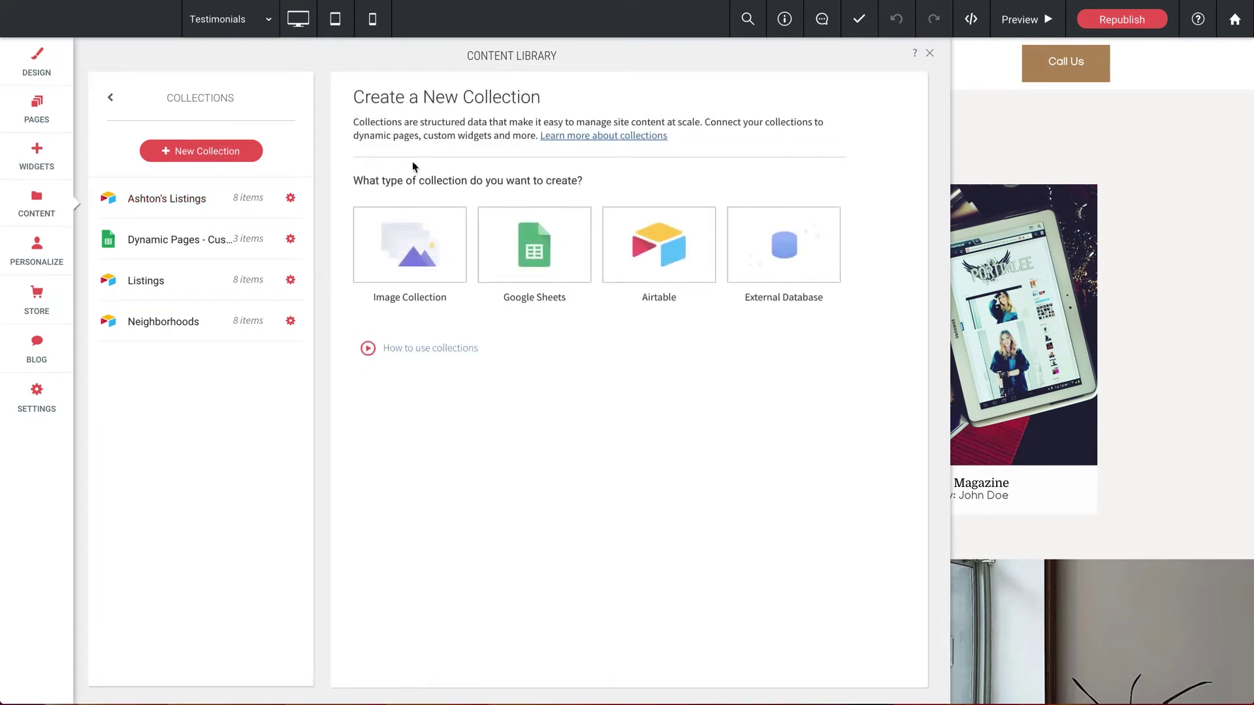
click(528, 246)
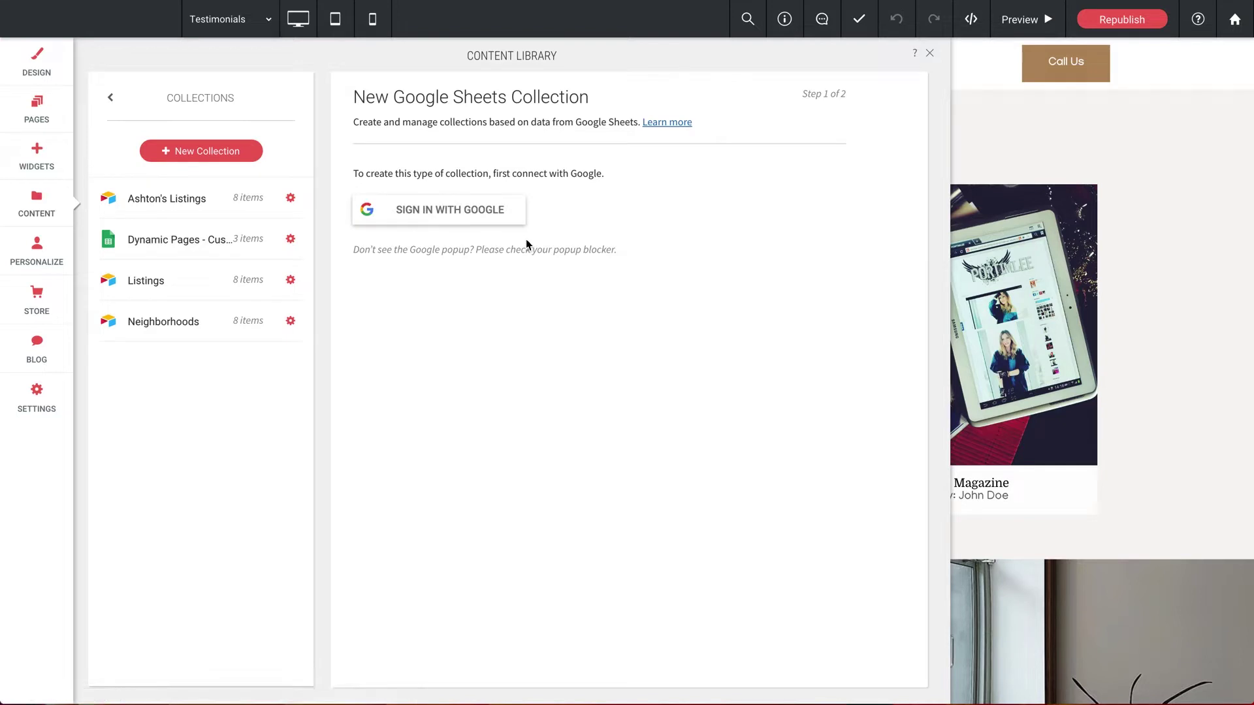
Sign in with a Google account and allow Website Builder access to Drive spreadsheets.
click(446, 219)
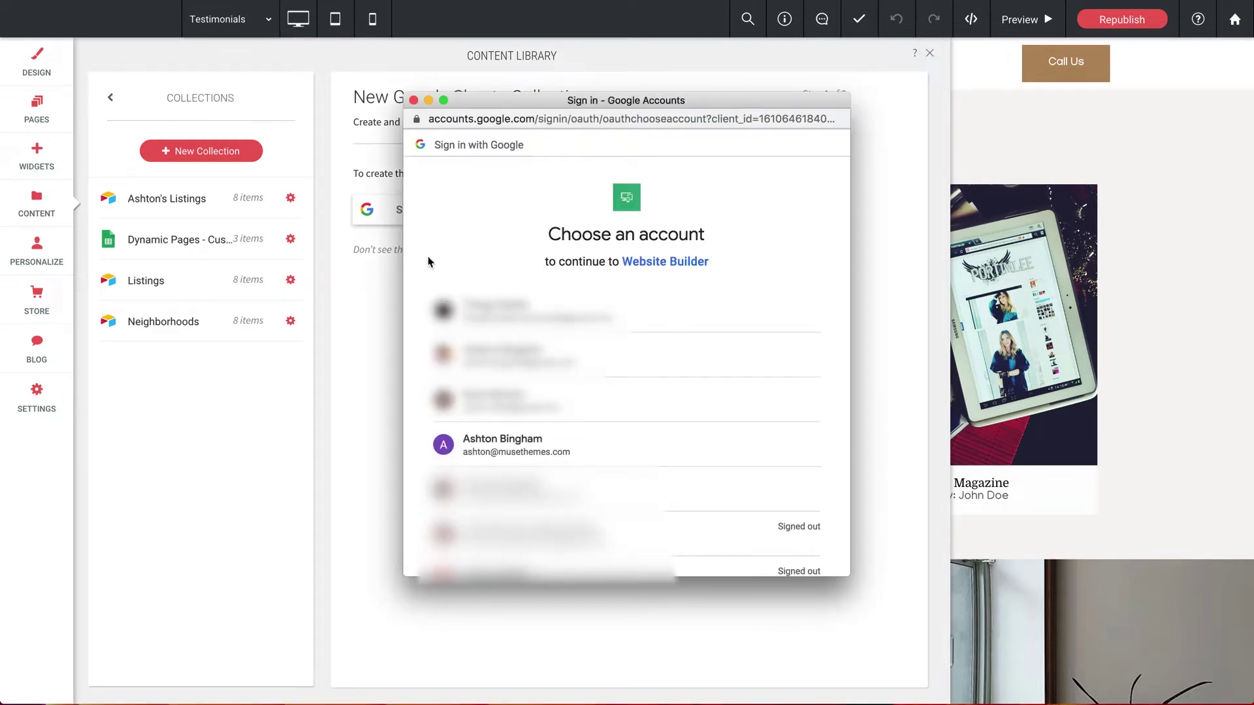
click(524, 446)
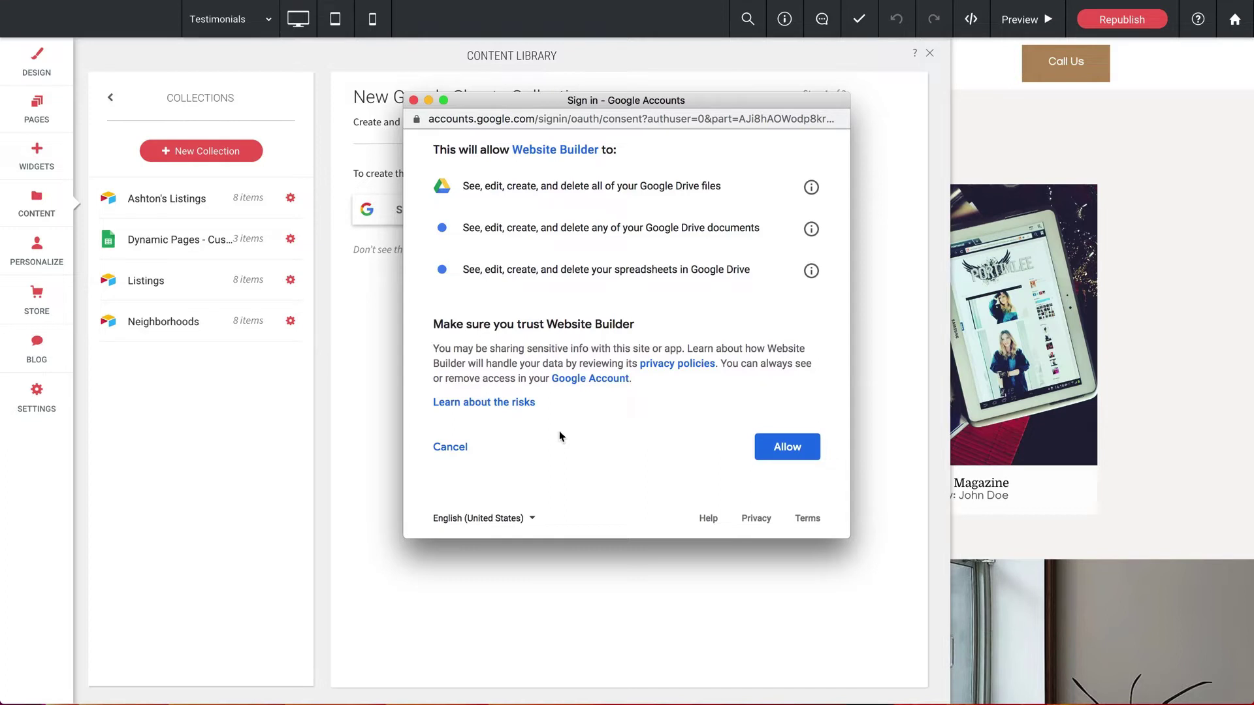
scroll(560, 436, down, 1)
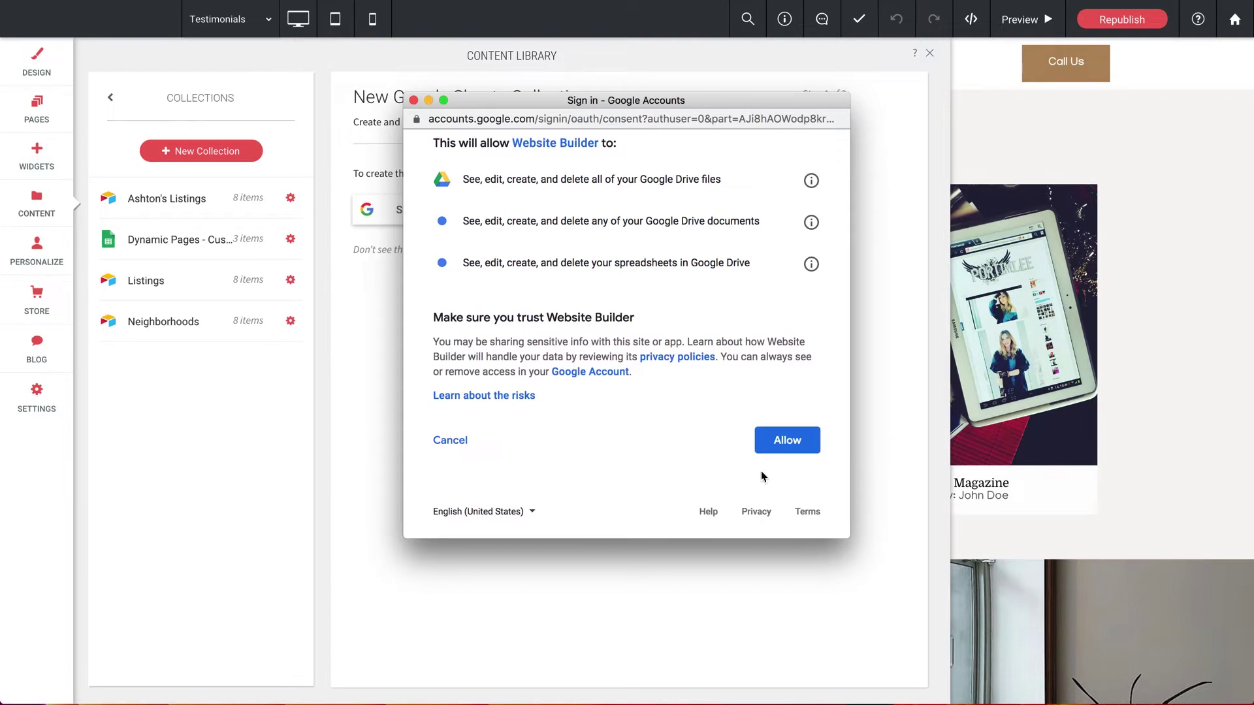
click(790, 442)
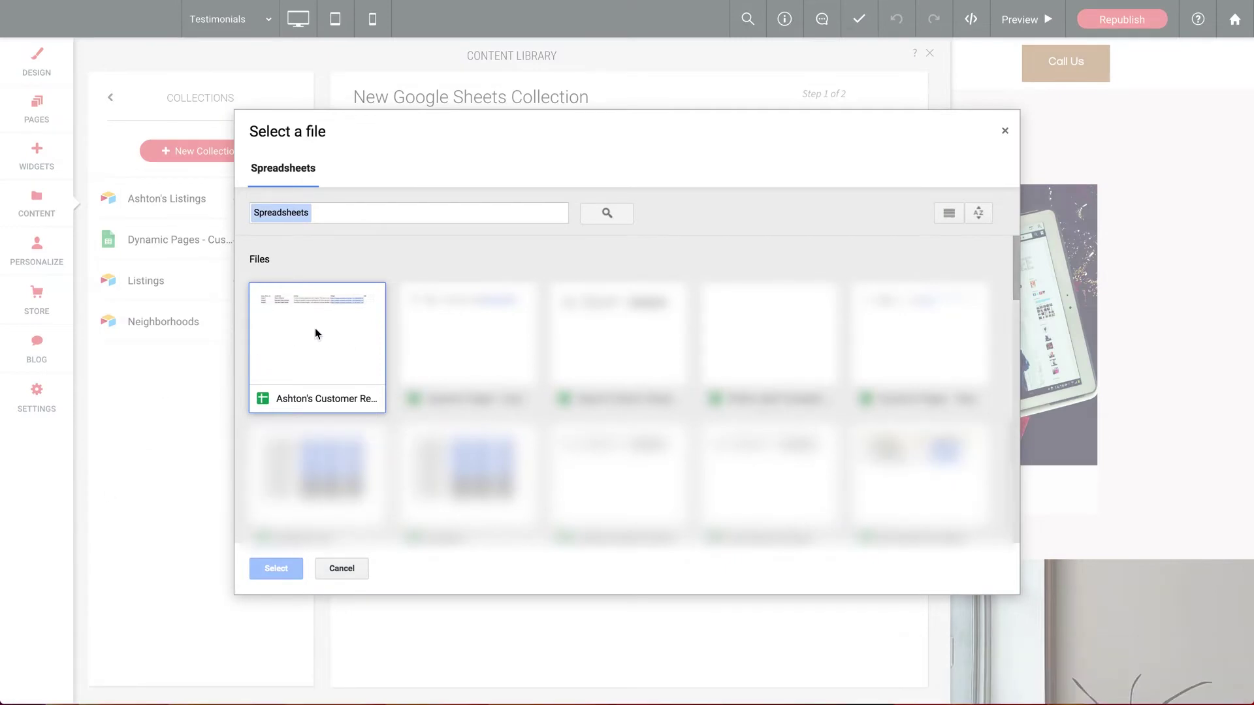
Build the collection from the Customer Reviews sheet, typing image as Image and link as Link.
click(306, 348)
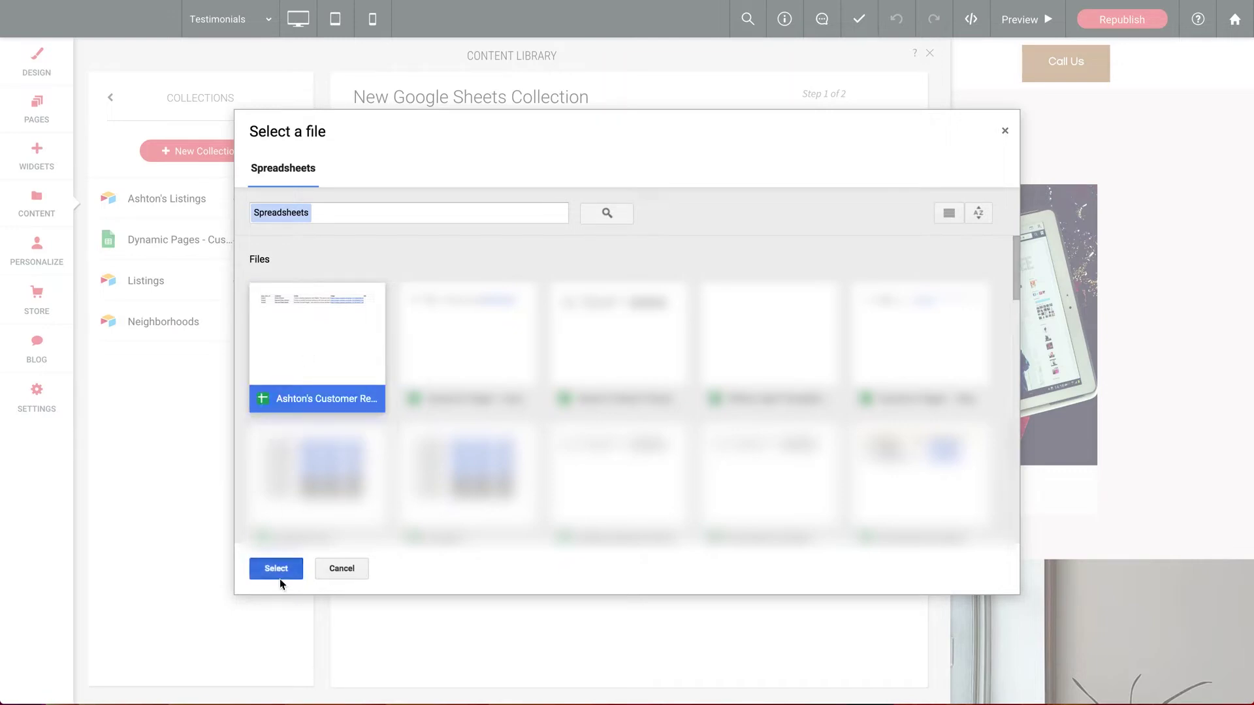
click(280, 579)
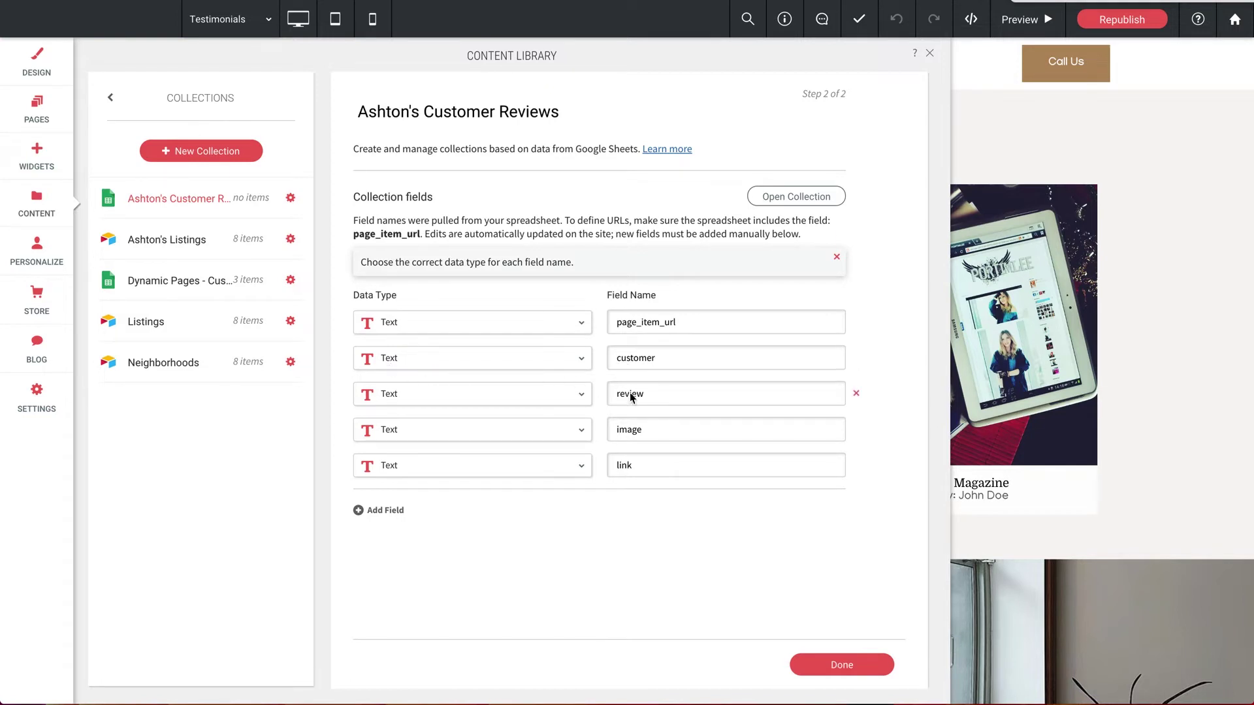
click(519, 429)
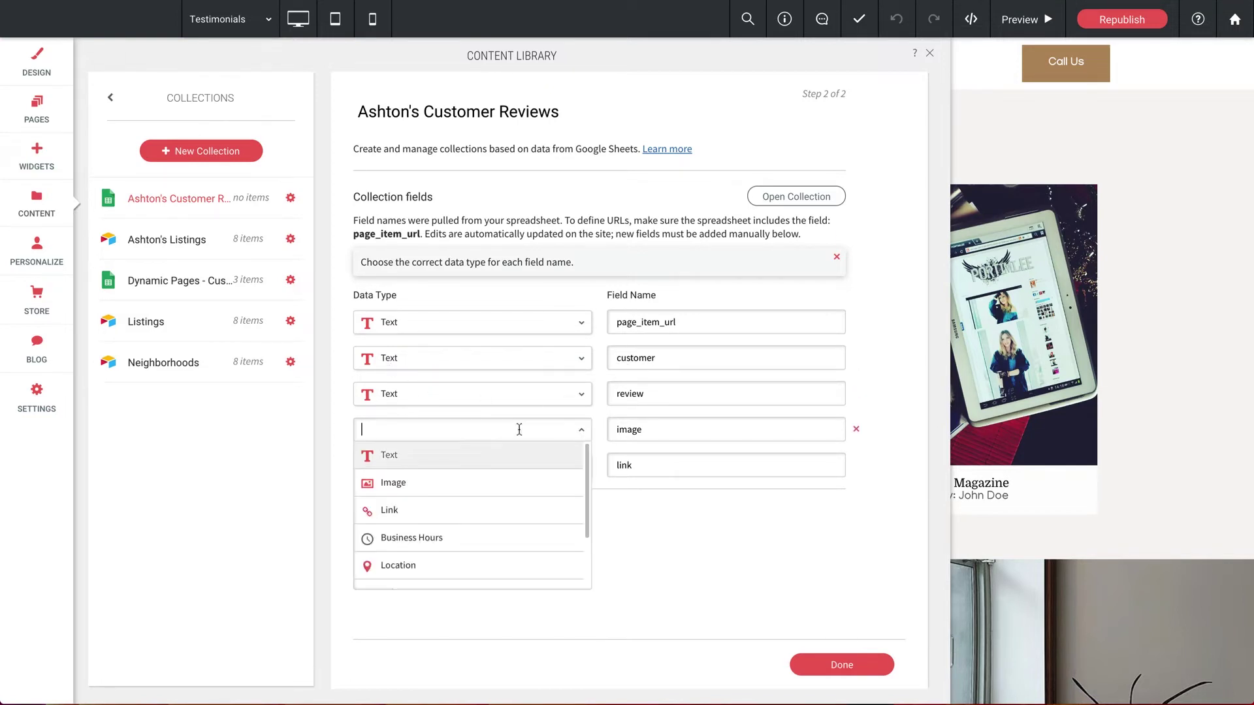
click(428, 484)
click(503, 470)
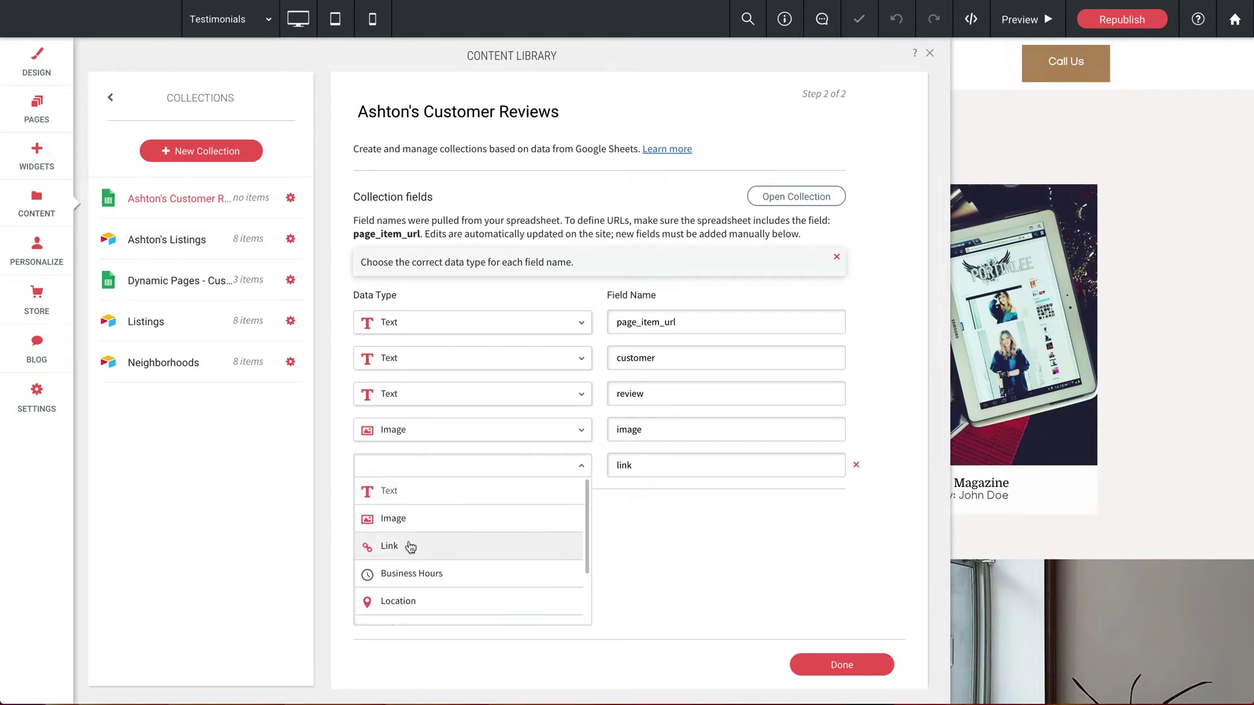
click(458, 549)
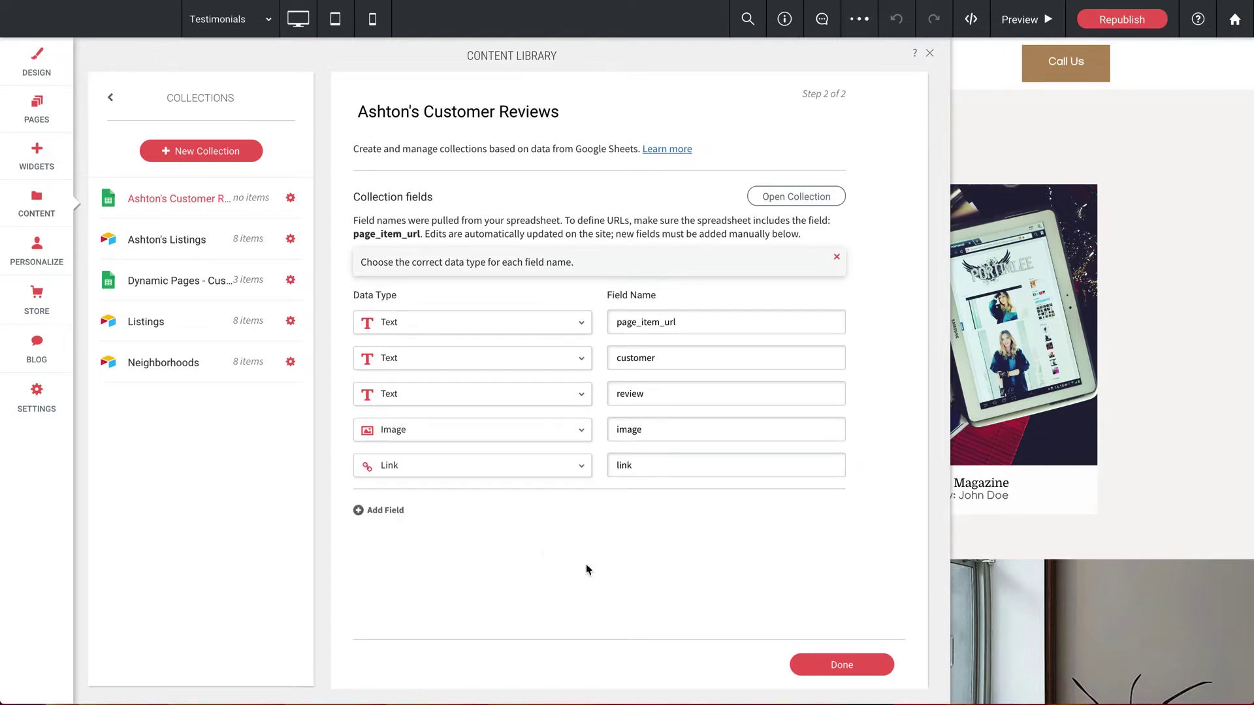
click(845, 673)
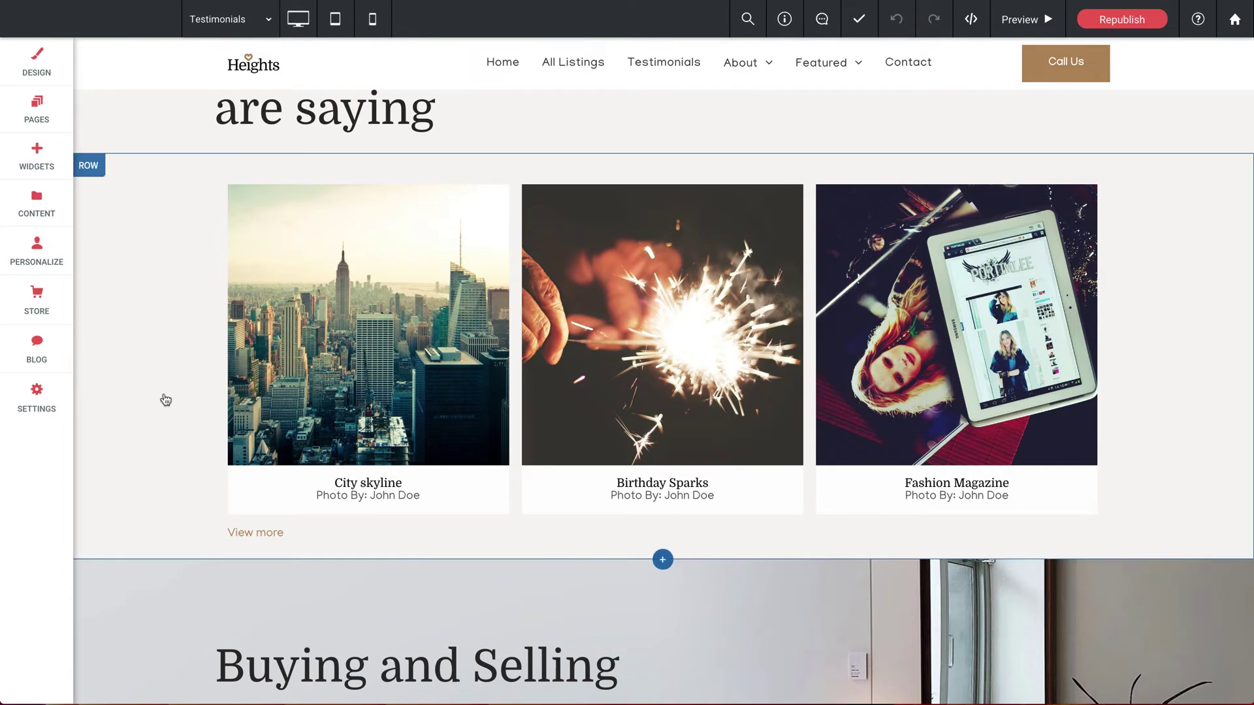
Connect the testimonials photo gallery to the Customer Reviews collection.
scroll(165, 400, up, 2)
scroll(166, 400, down, 2)
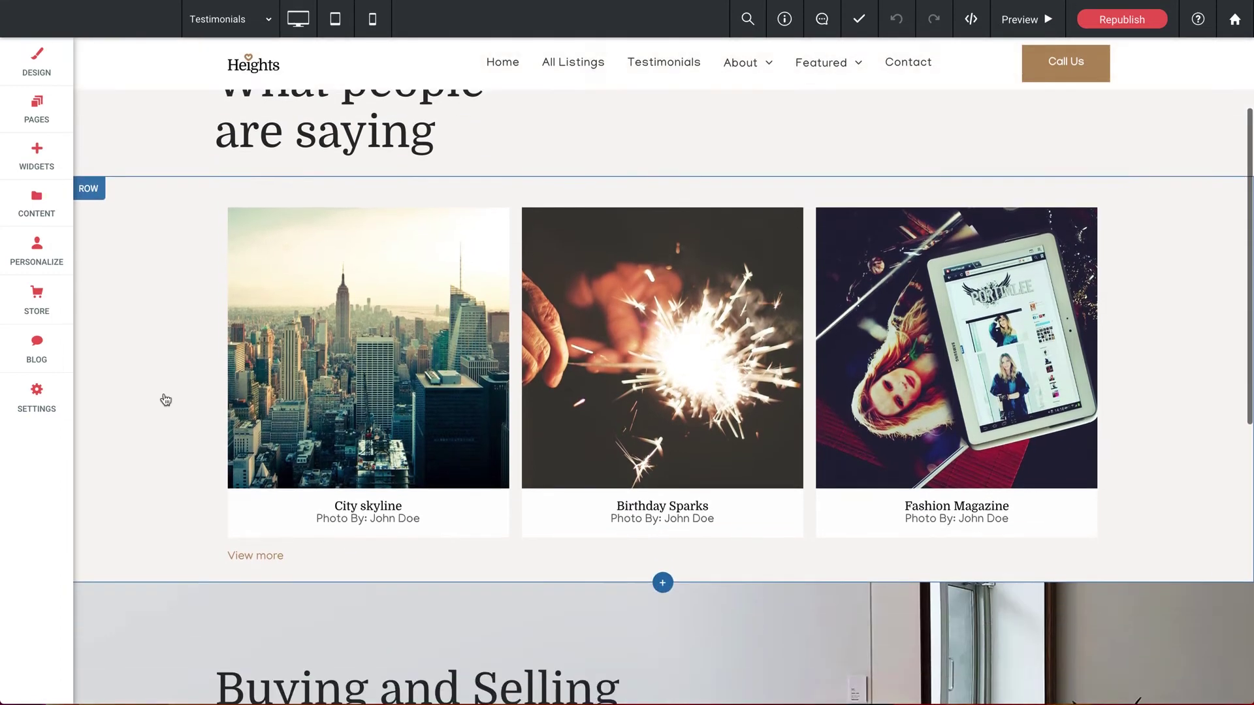
click(687, 311)
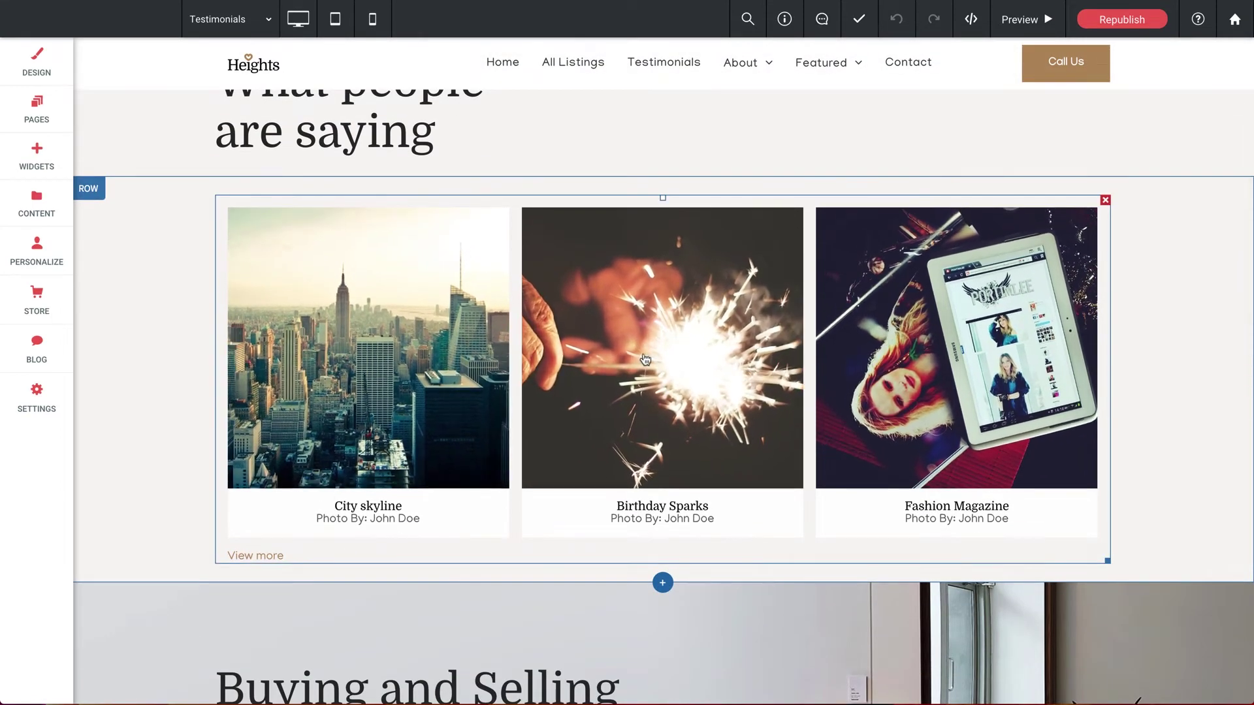
right_click(414, 268)
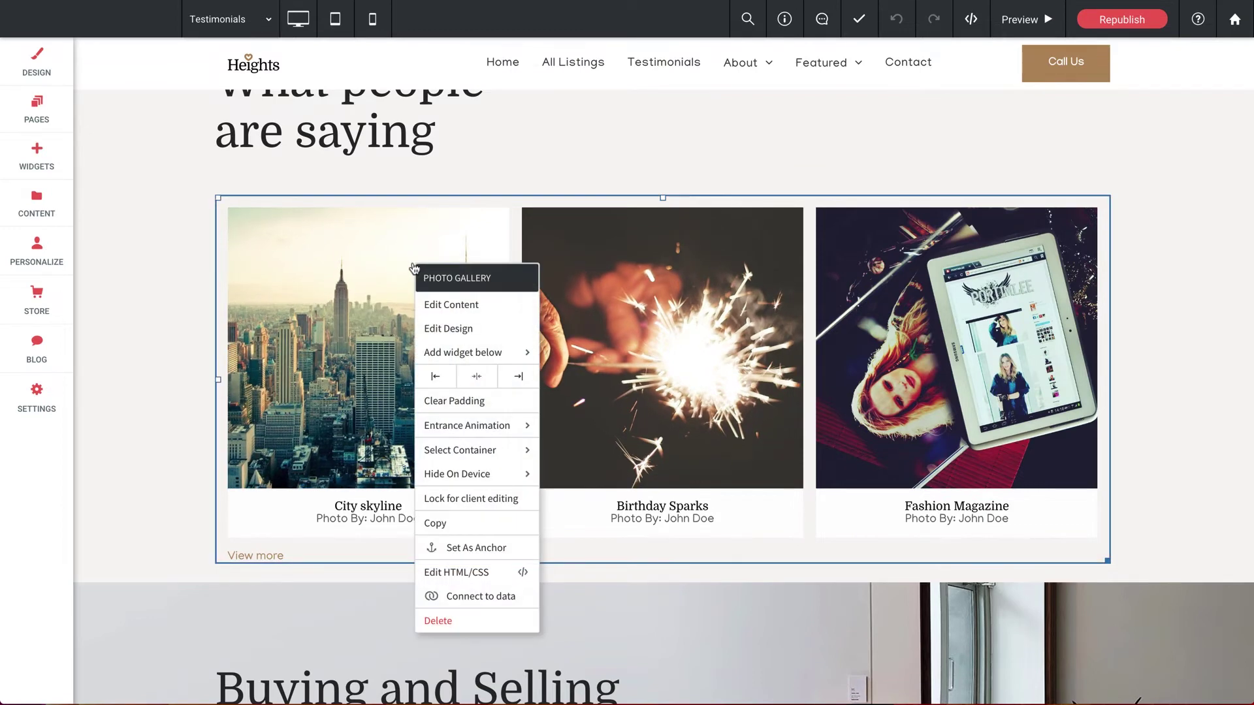
click(476, 597)
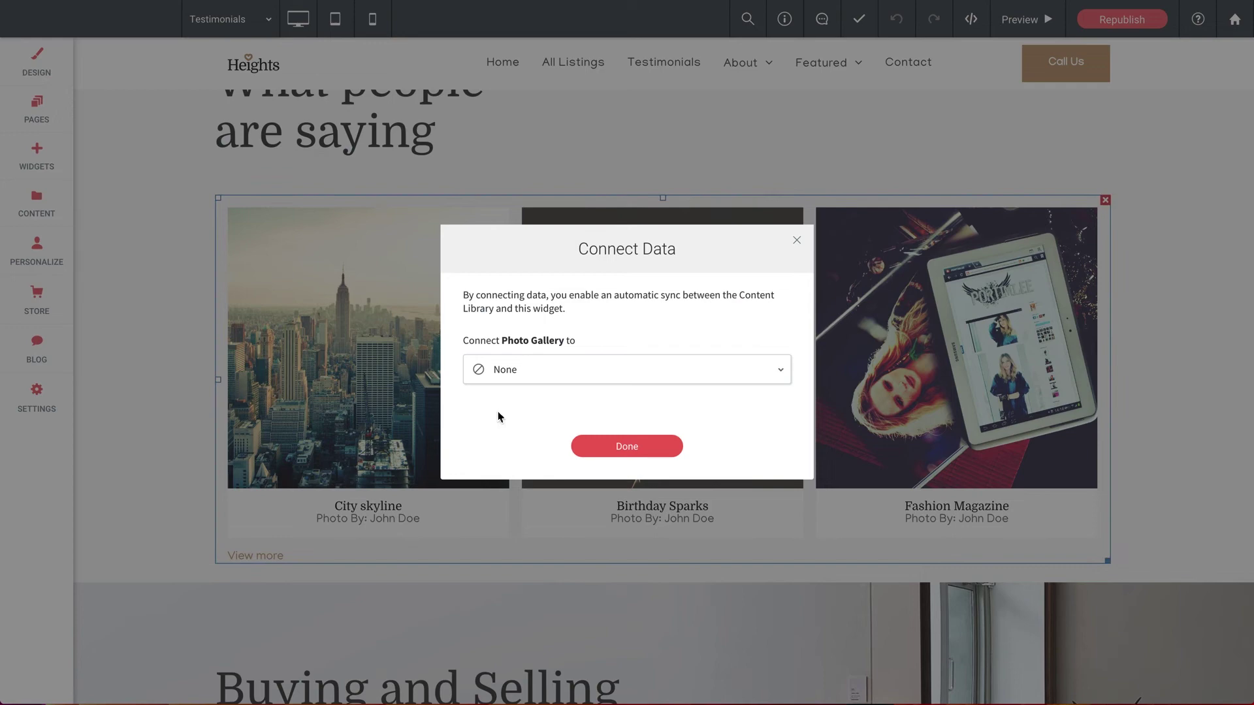
click(546, 370)
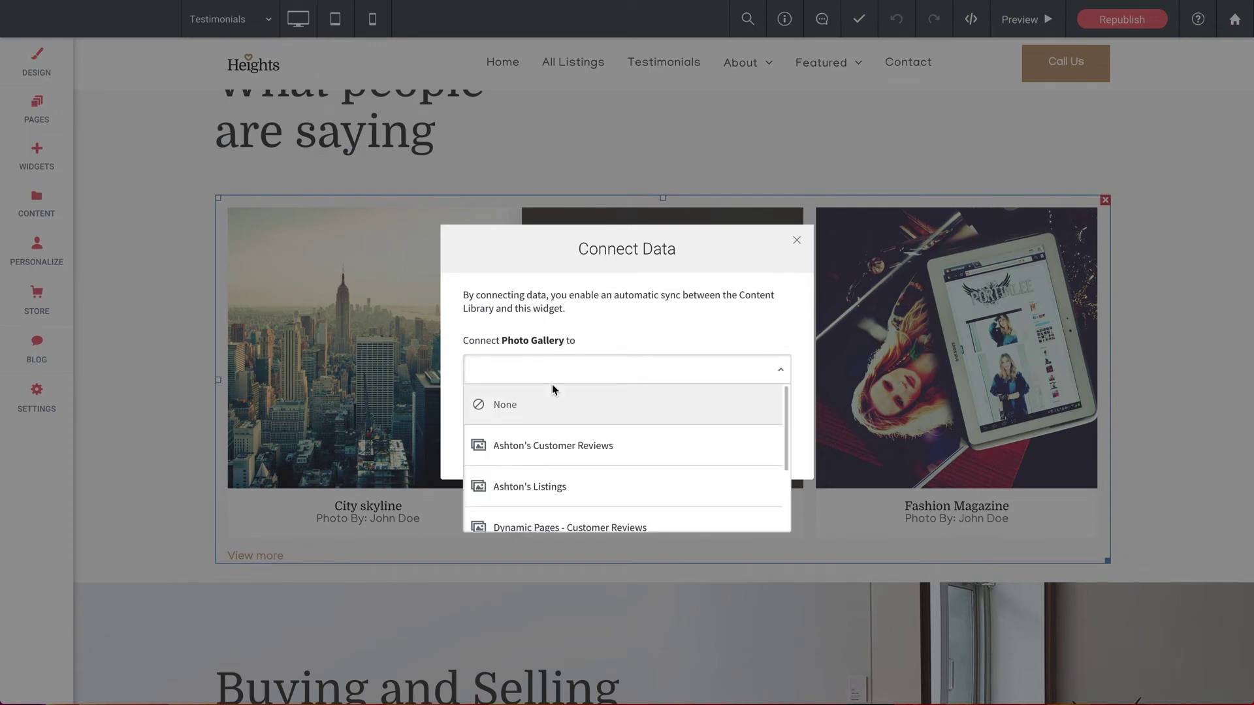
click(551, 447)
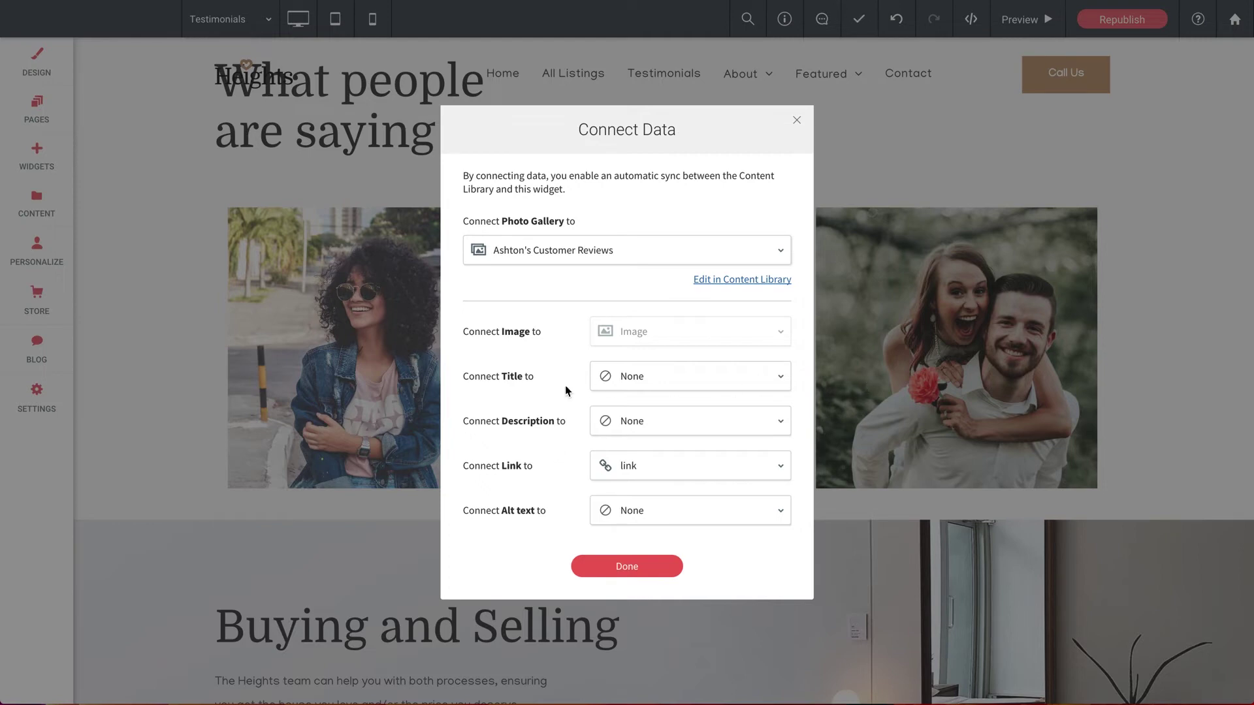
Map the gallery title to the review column and link text to the customer column.
scroll(565, 391, down, 1)
scroll(566, 390, up, 1)
scroll(565, 390, down, 1)
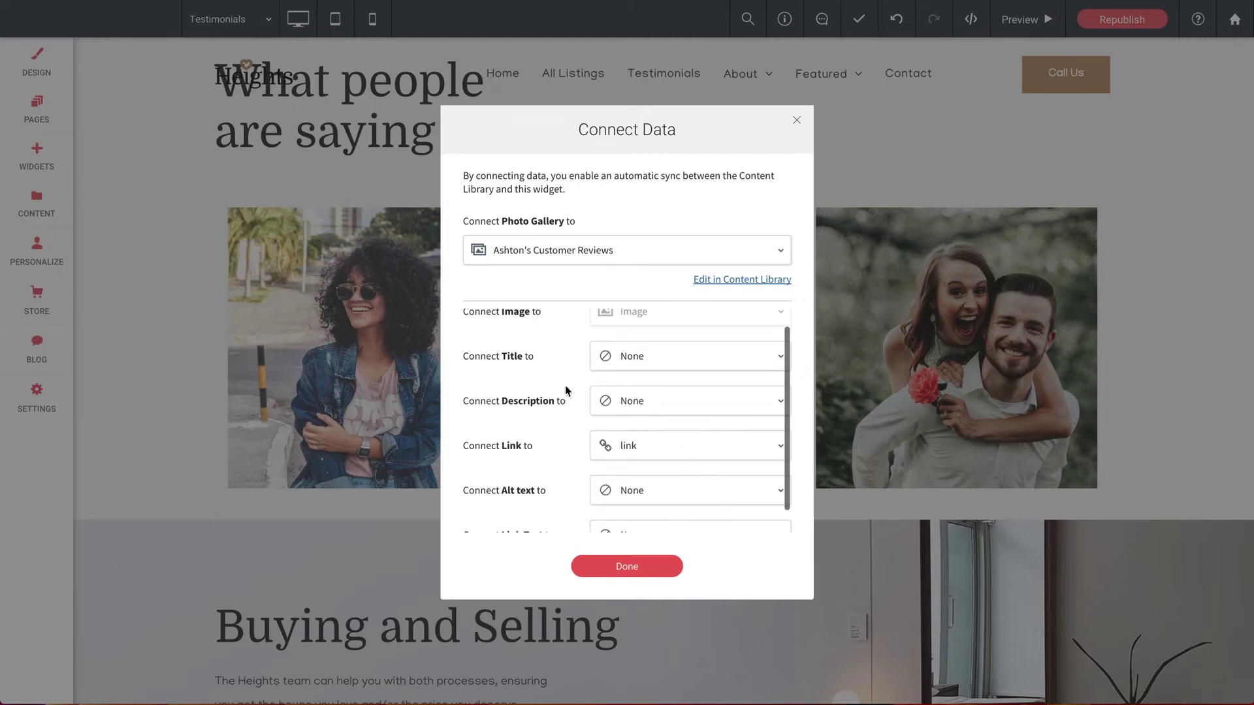
scroll(566, 390, up, 1)
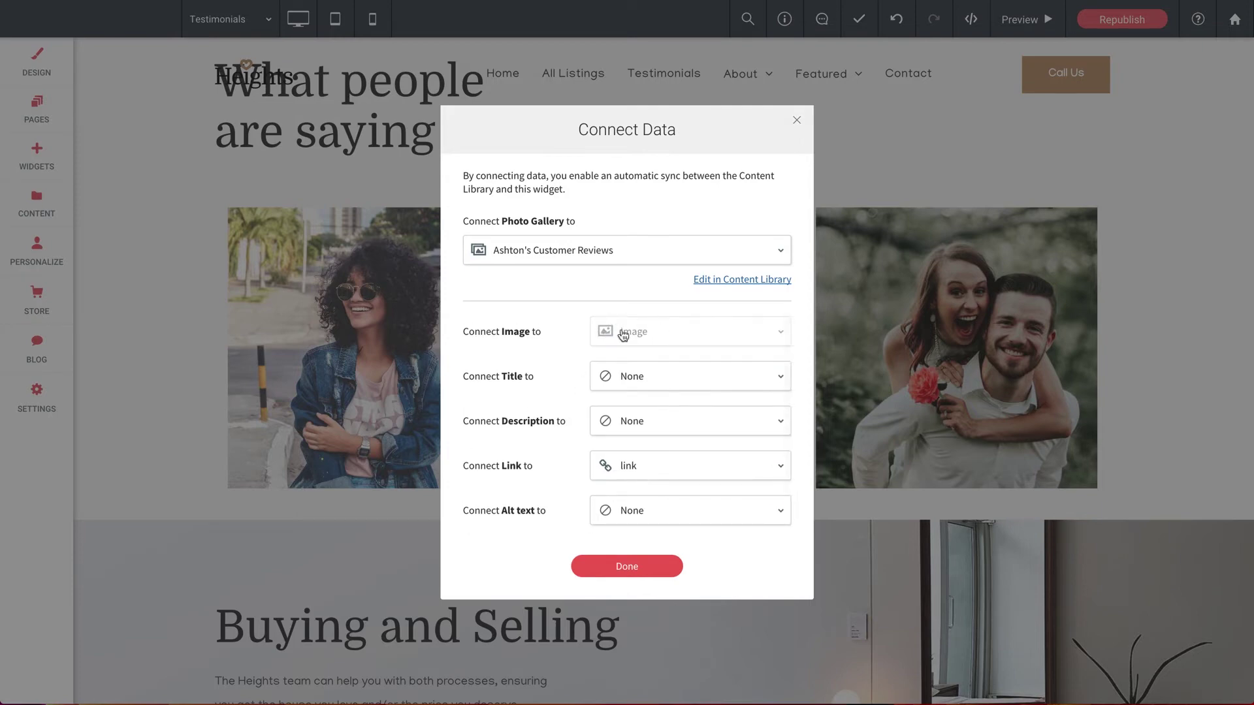
scroll(577, 390, down, 1)
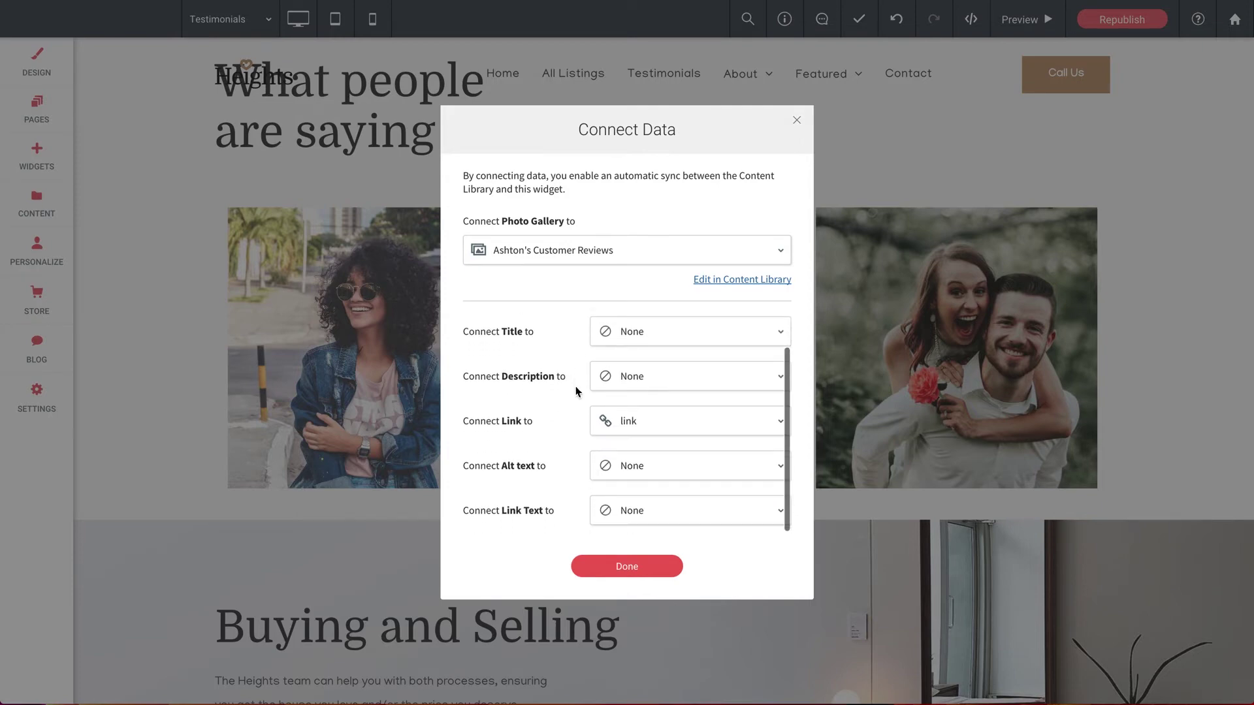
click(654, 337)
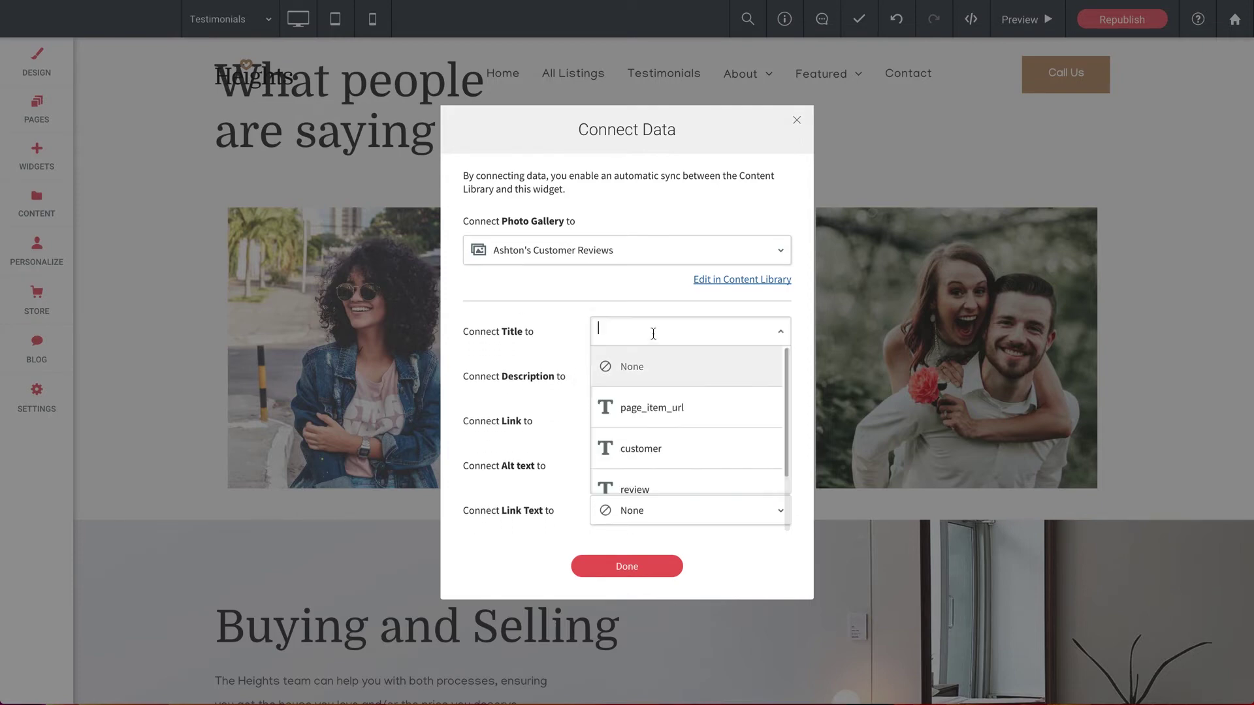
click(643, 483)
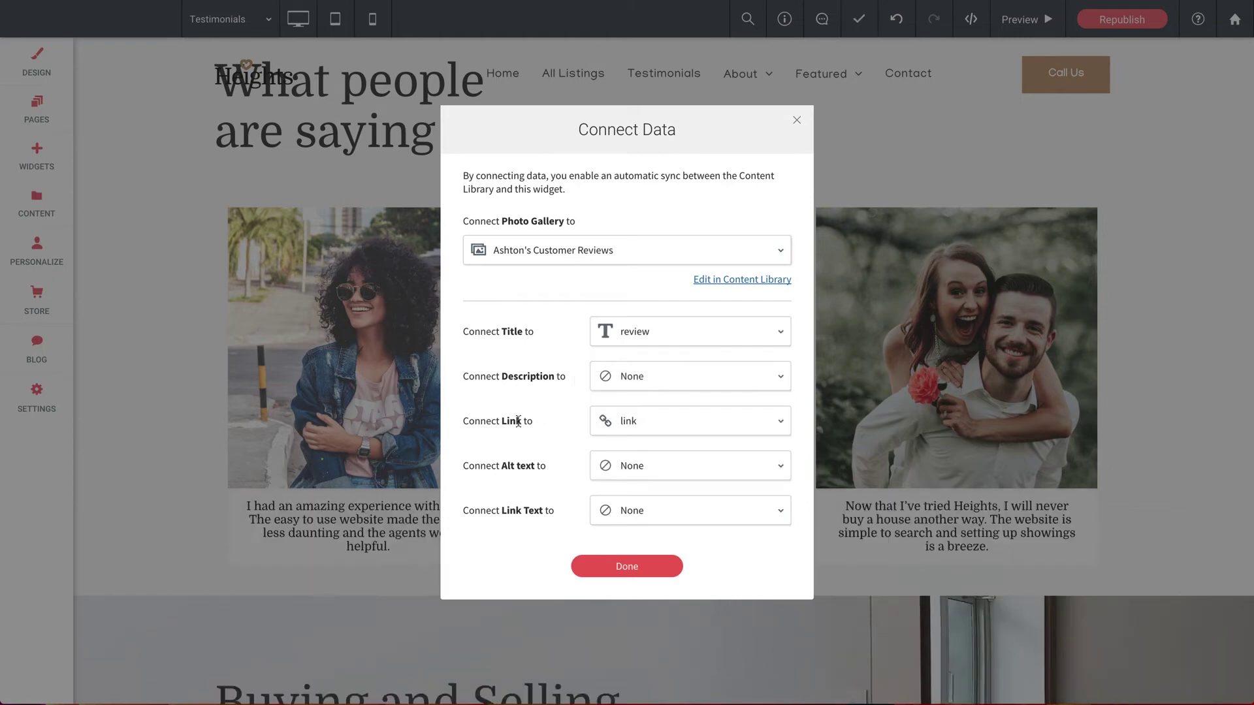
click(639, 514)
click(640, 488)
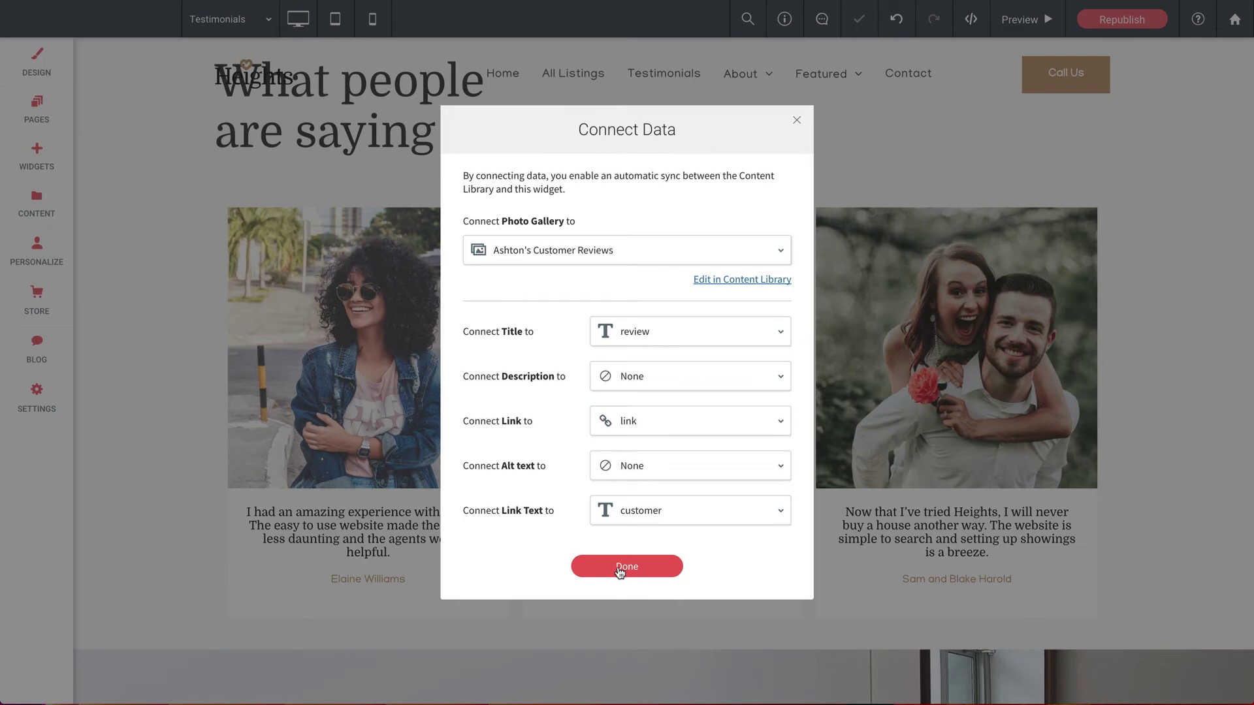
click(620, 568)
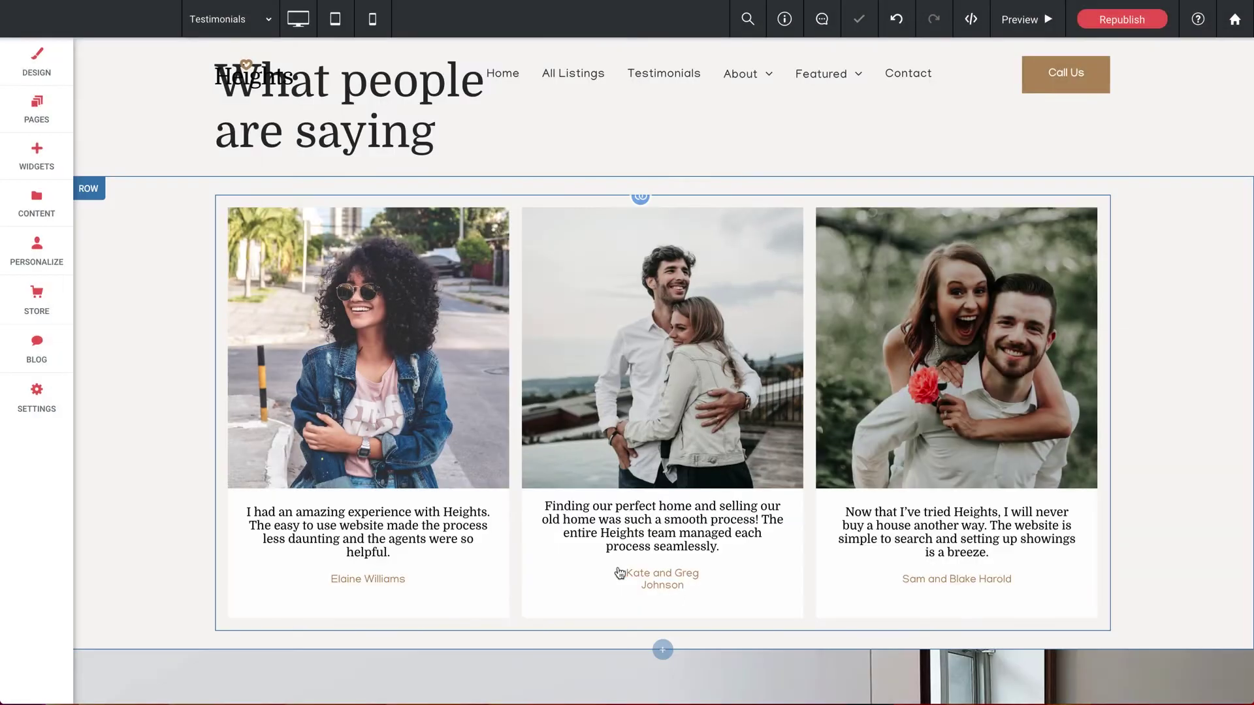
Preview the Testimonials page and check the gallery's photos, review text and customer names.
click(1023, 19)
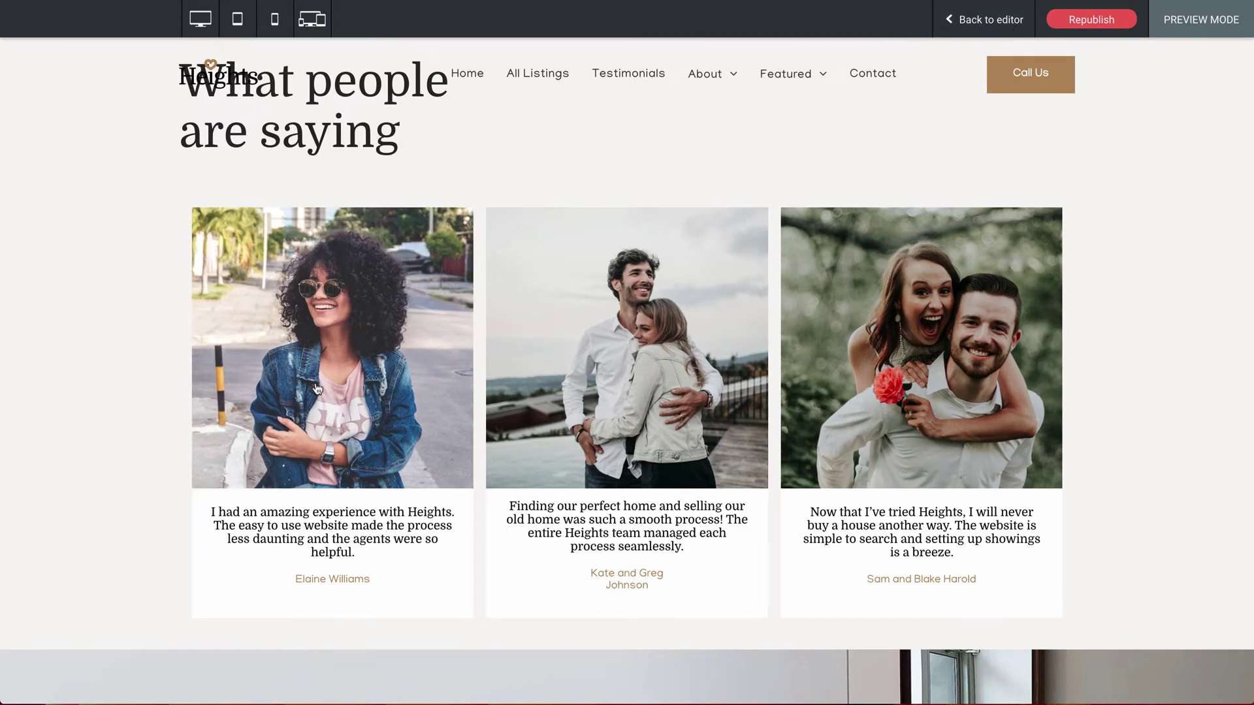
scroll(632, 356, down, 2)
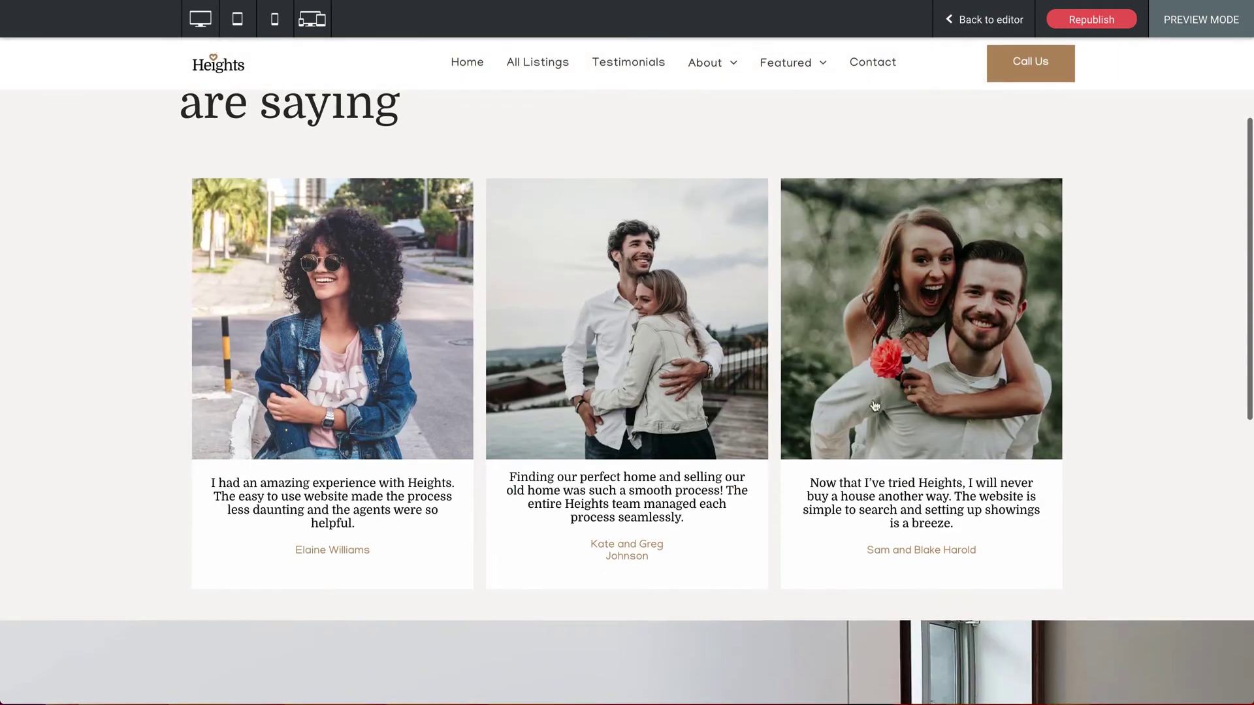
scroll(367, 370, up, 1)
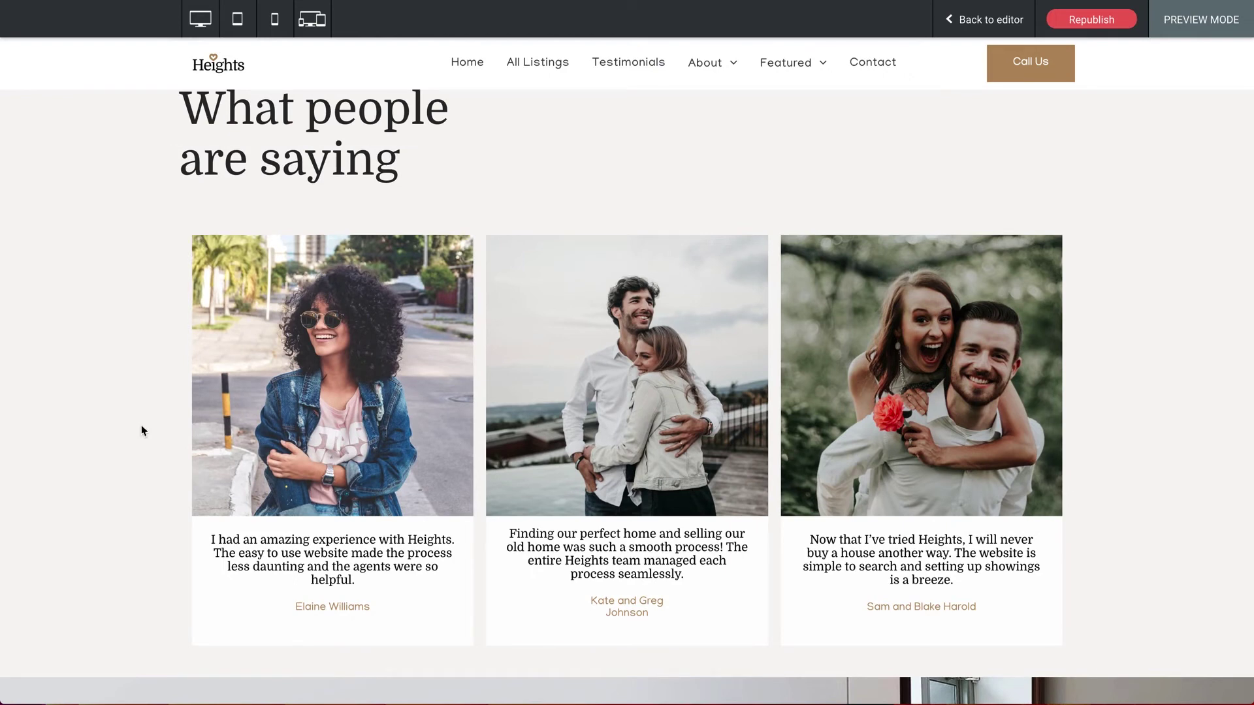
scroll(143, 431, up, 2)
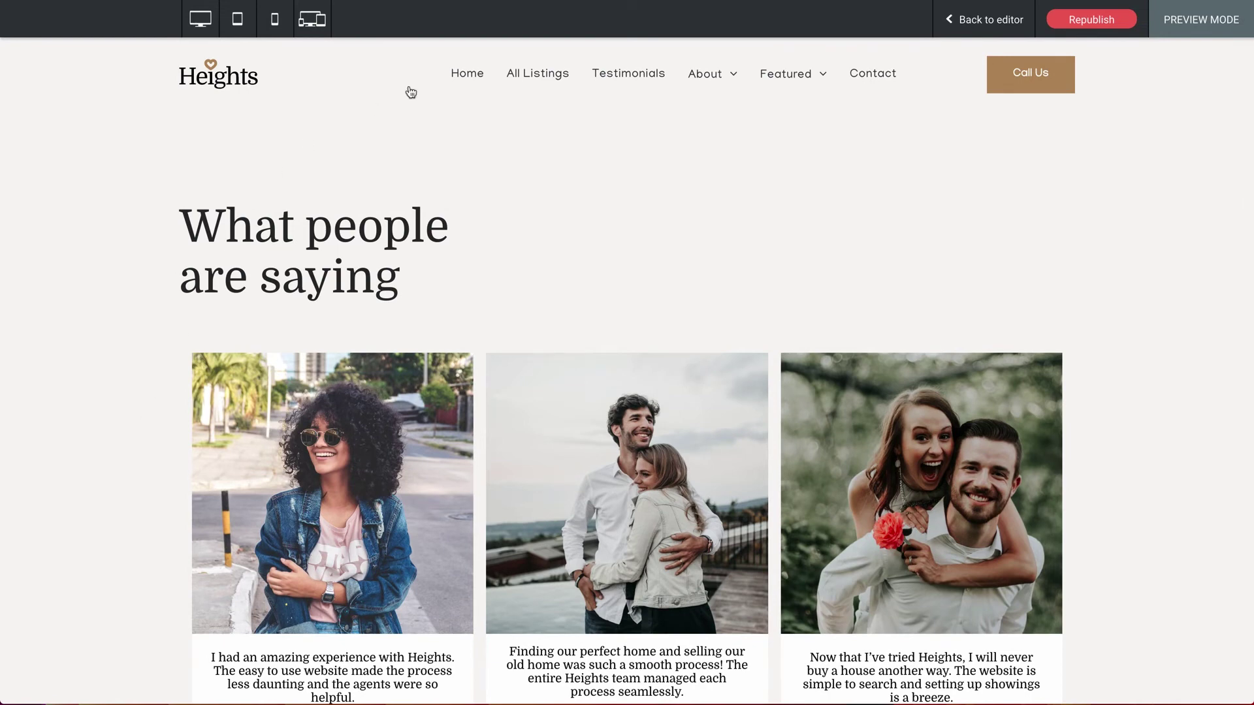
Go to the home page in preview and scroll through its sections.
click(469, 75)
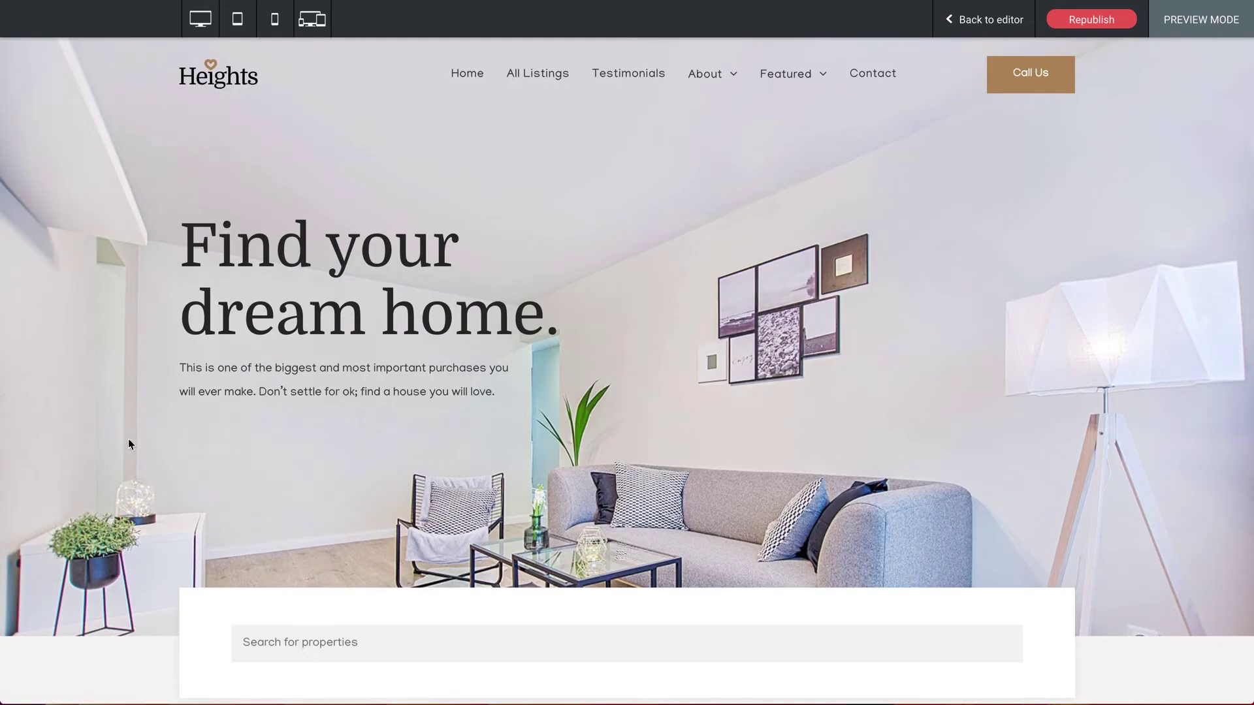
scroll(128, 438, down, 6)
scroll(127, 446, down, 15)
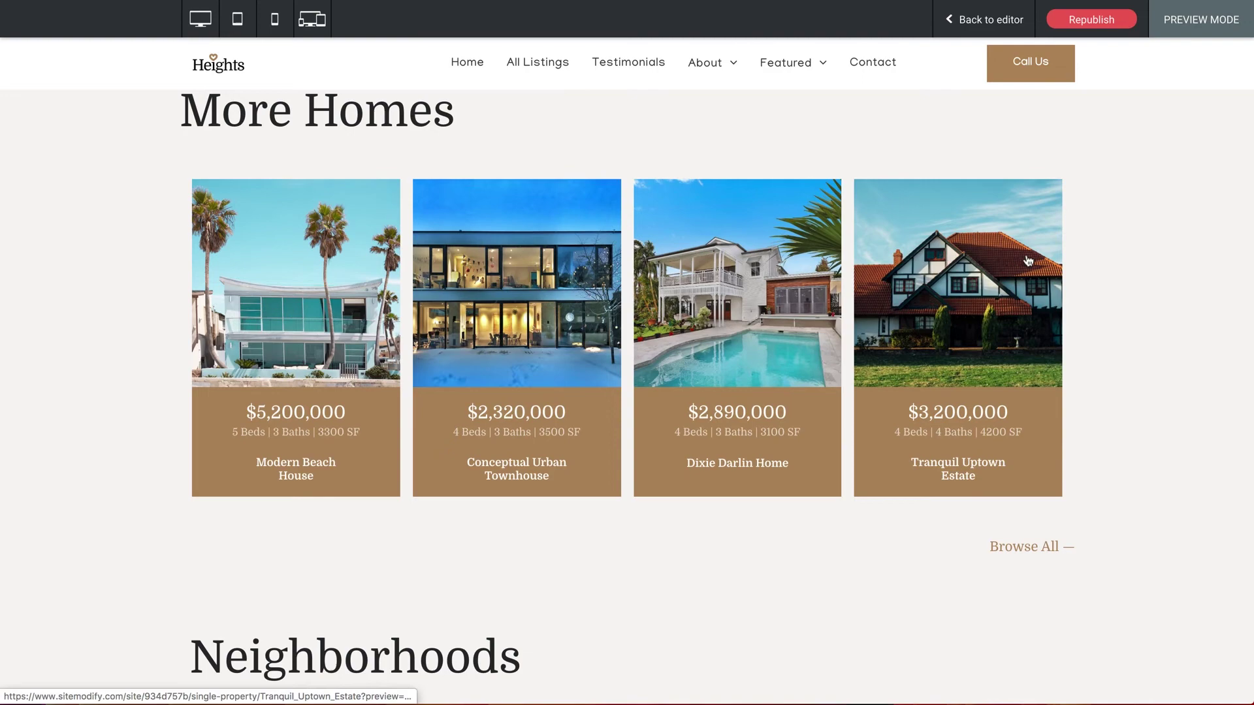
scroll(55, 368, down, 3)
scroll(53, 368, down, 3)
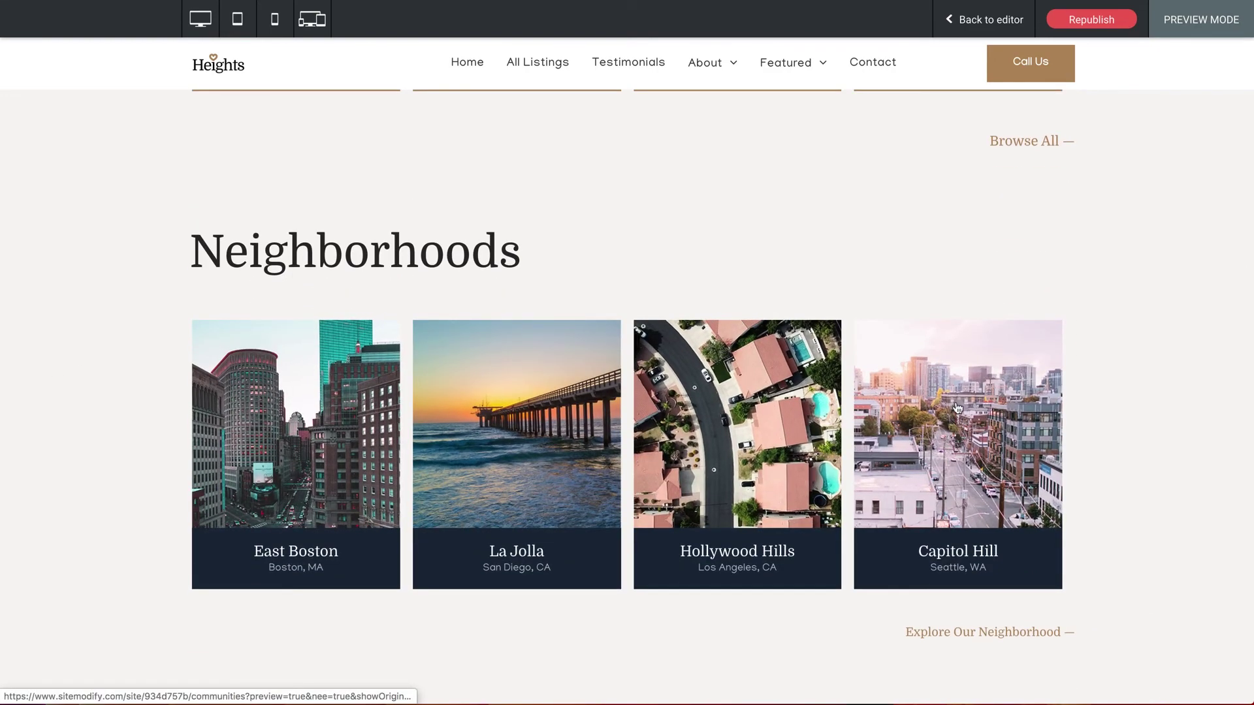
scroll(592, 282, up, 1)
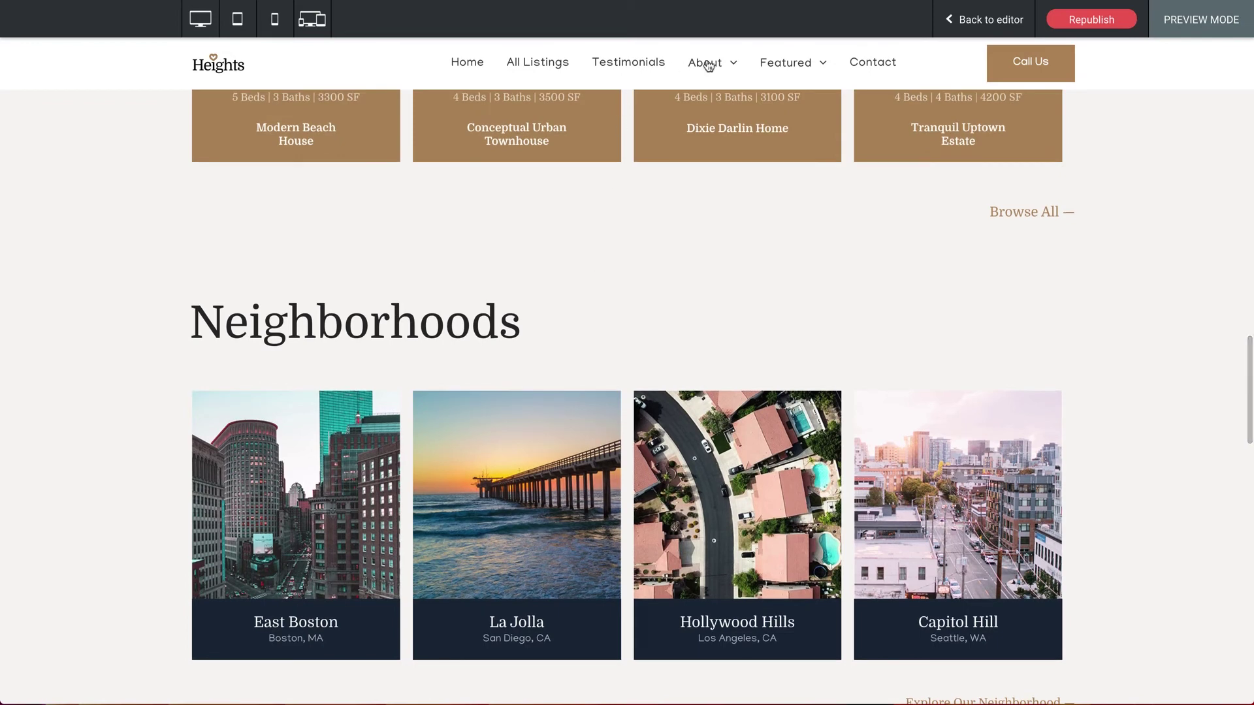
View the Meet the Team page, then the Communities page with its neighborhood cards.
click(743, 131)
scroll(97, 386, down, 2)
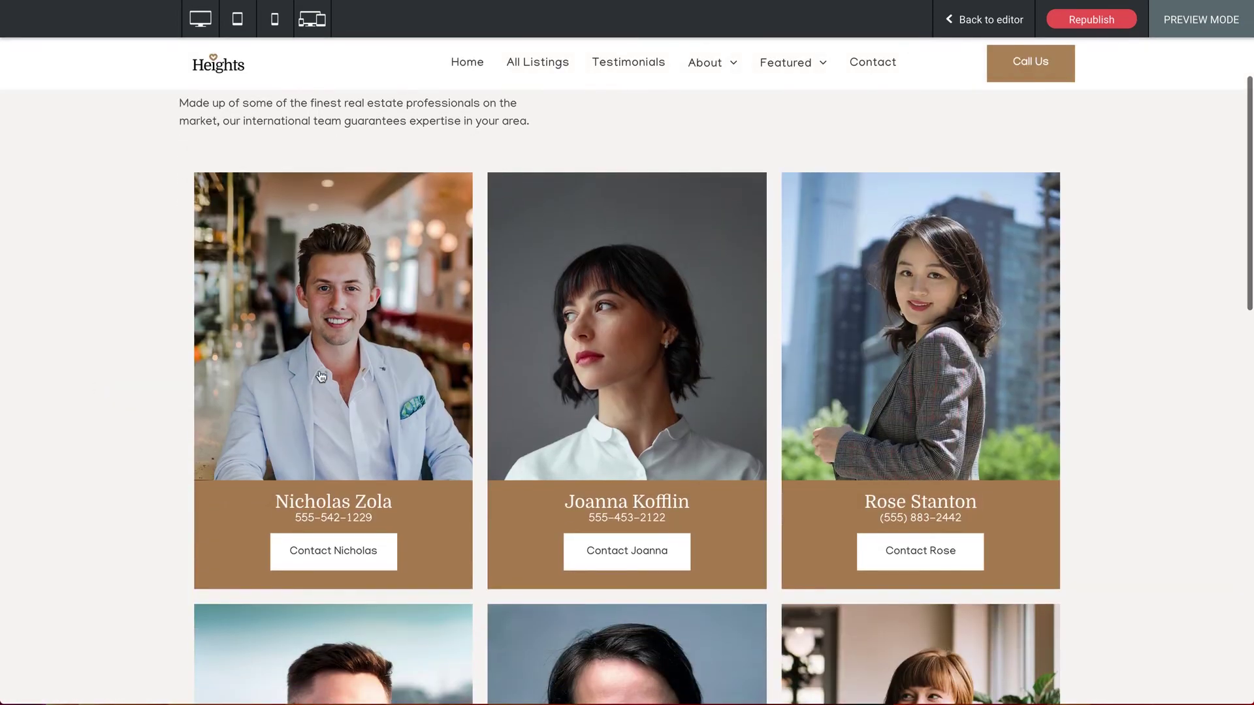
scroll(634, 212, up, 2)
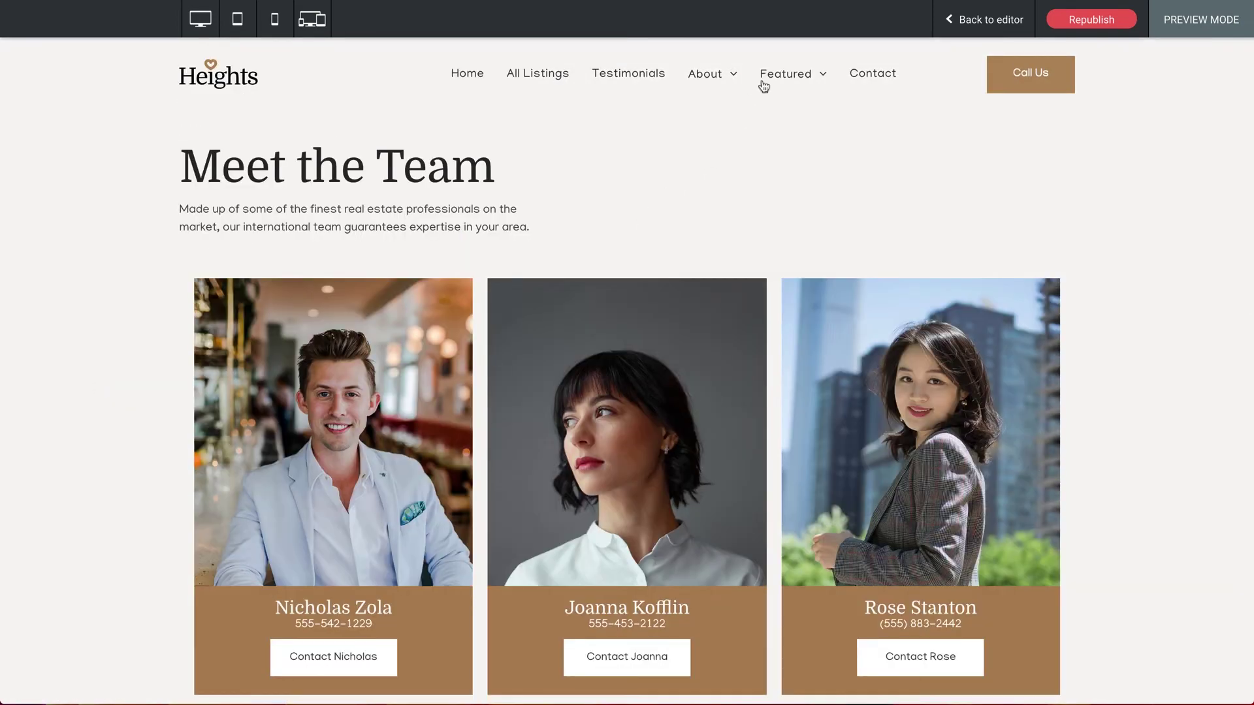
mouse_move(781, 75)
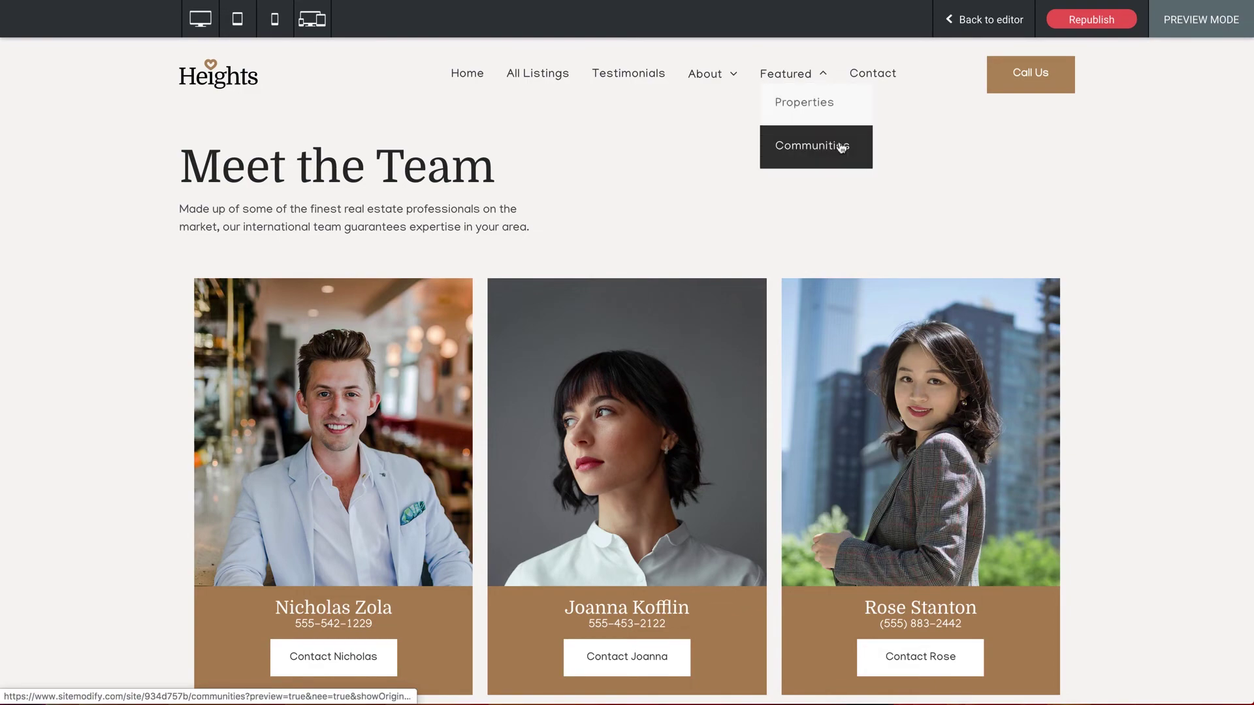
click(801, 146)
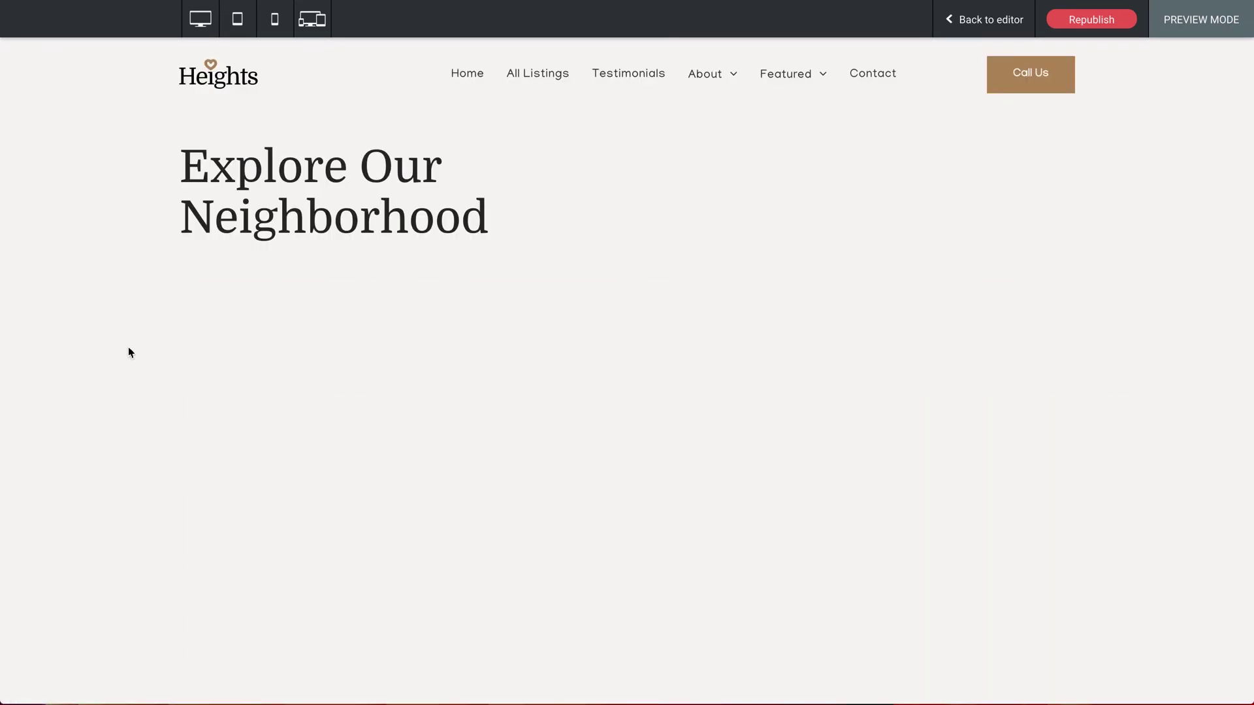
scroll(128, 347, down, 2)
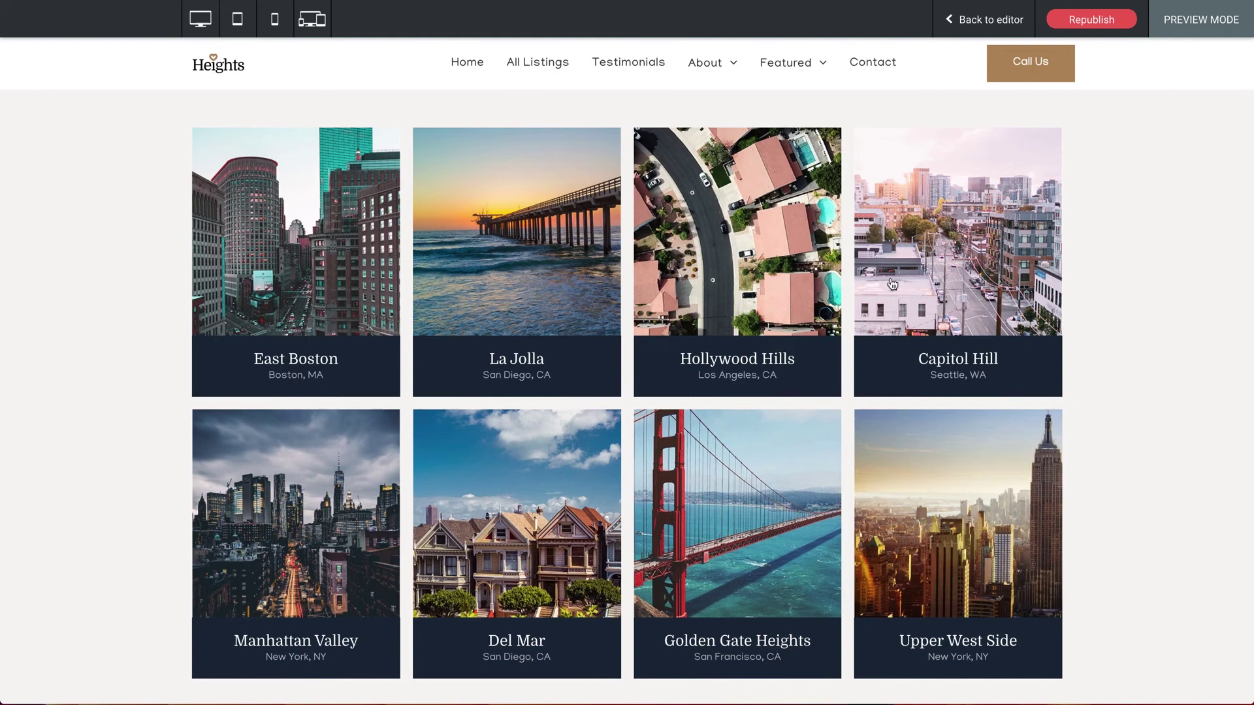
scroll(509, 253, up, 2)
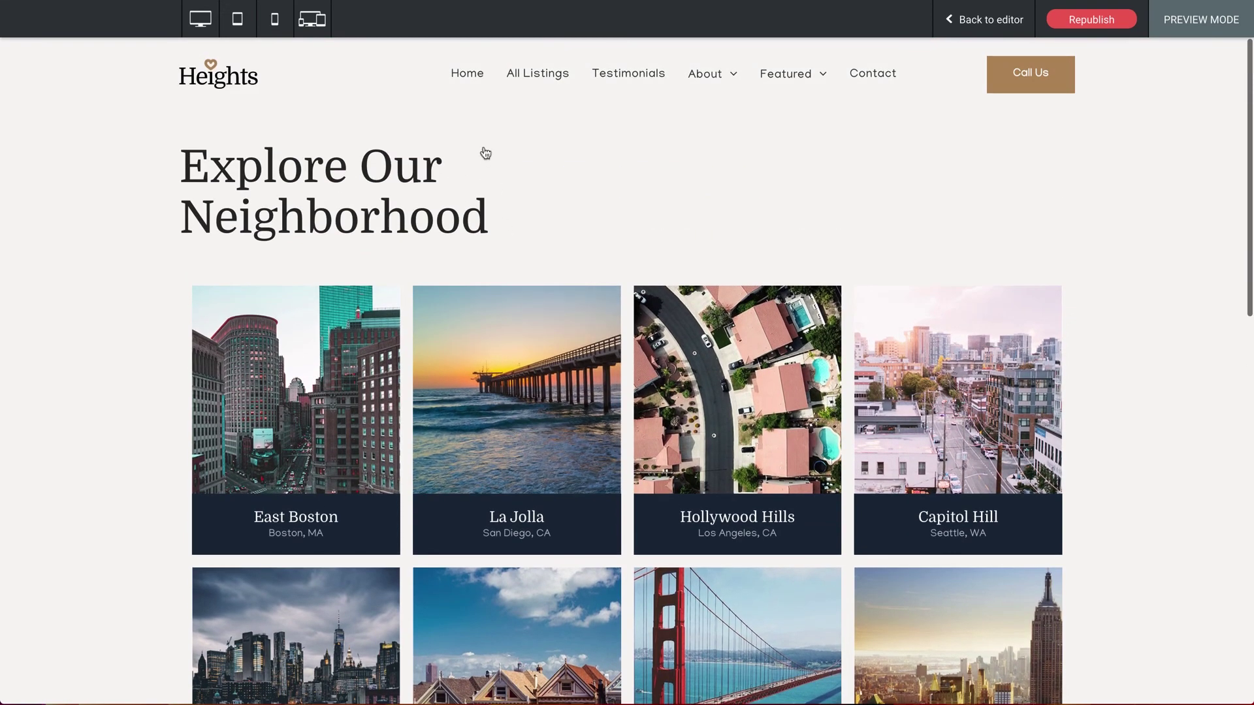
Return to the Heights home page, scroll down to the testimonials, then back up to the hero.
click(465, 73)
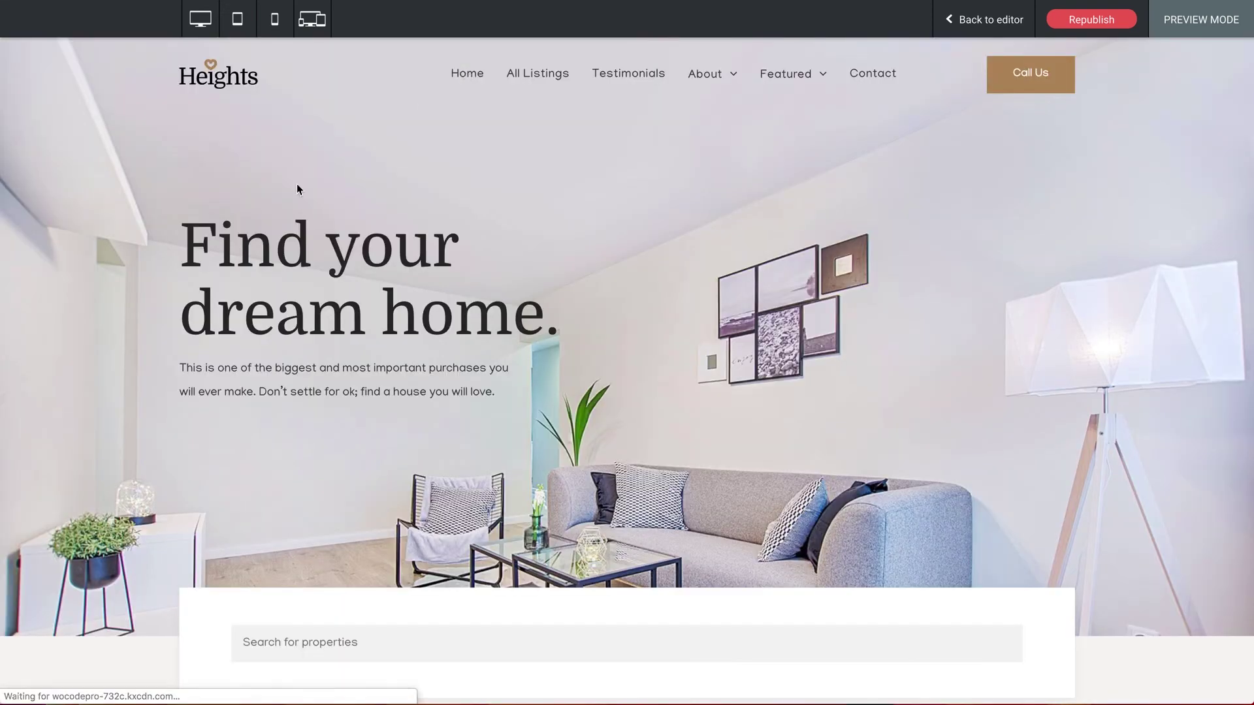
scroll(121, 410, down, 8)
scroll(121, 415, down, 10)
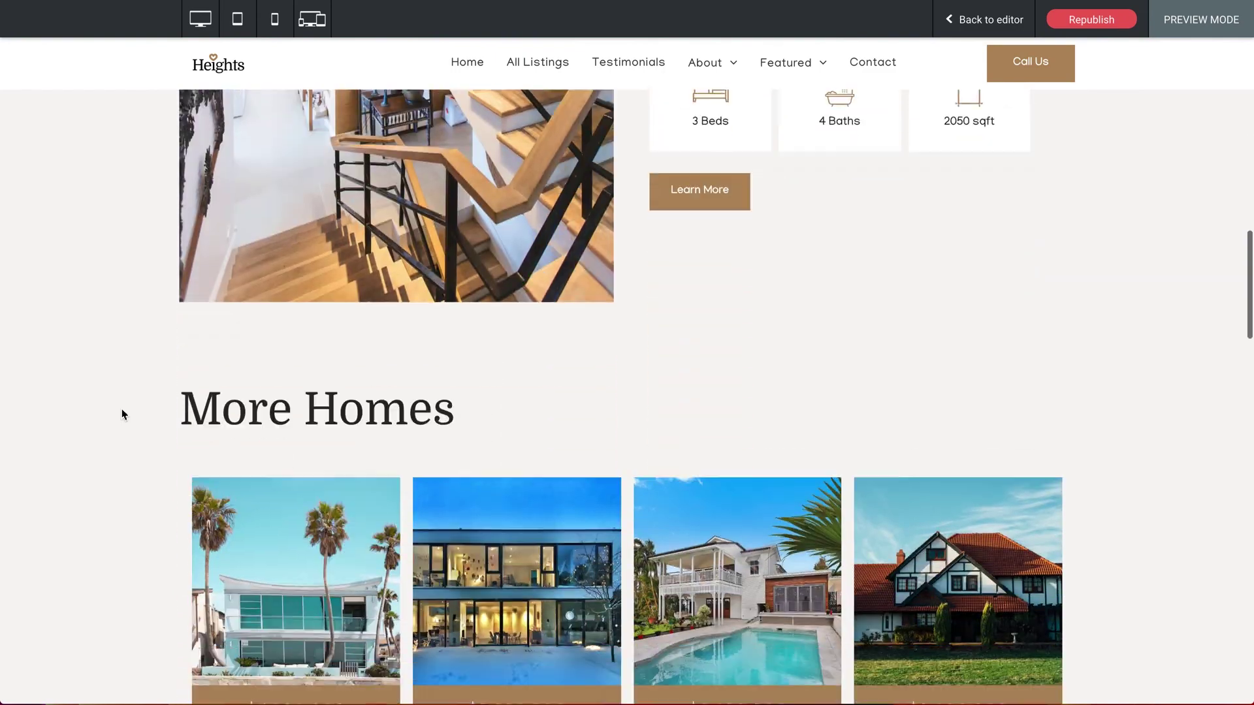
scroll(765, 392, down, 6)
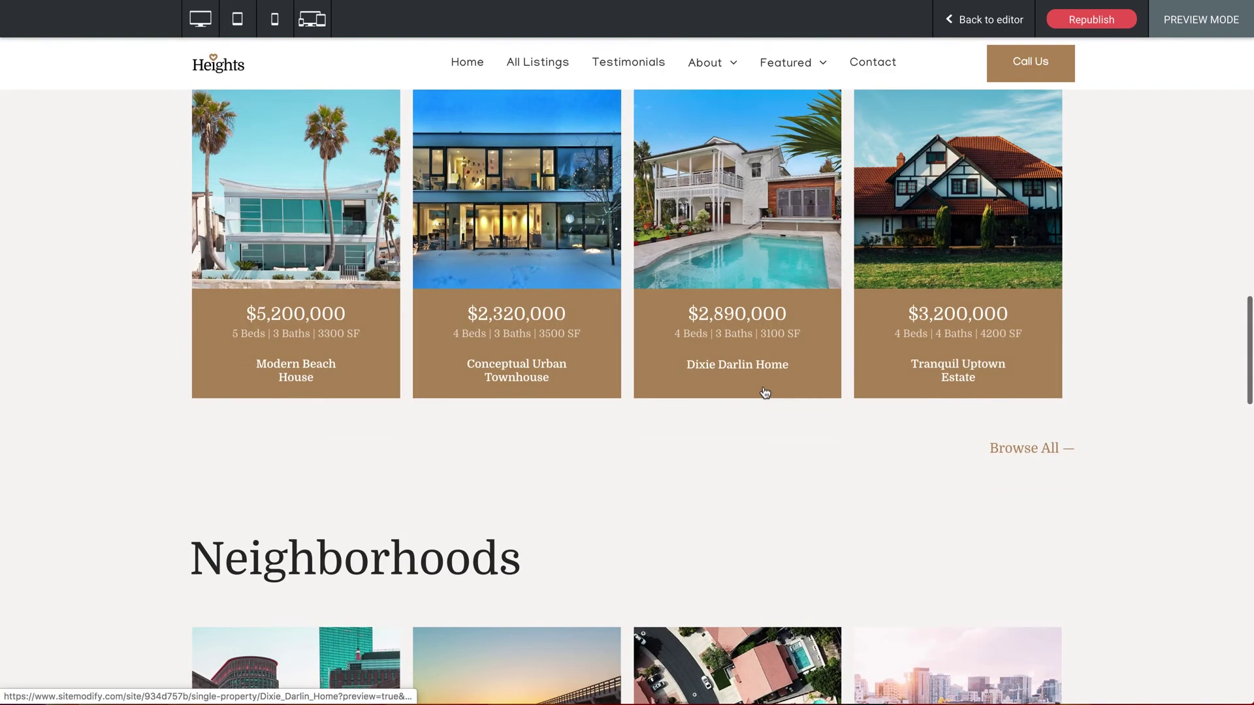
scroll(635, 553, down, 2)
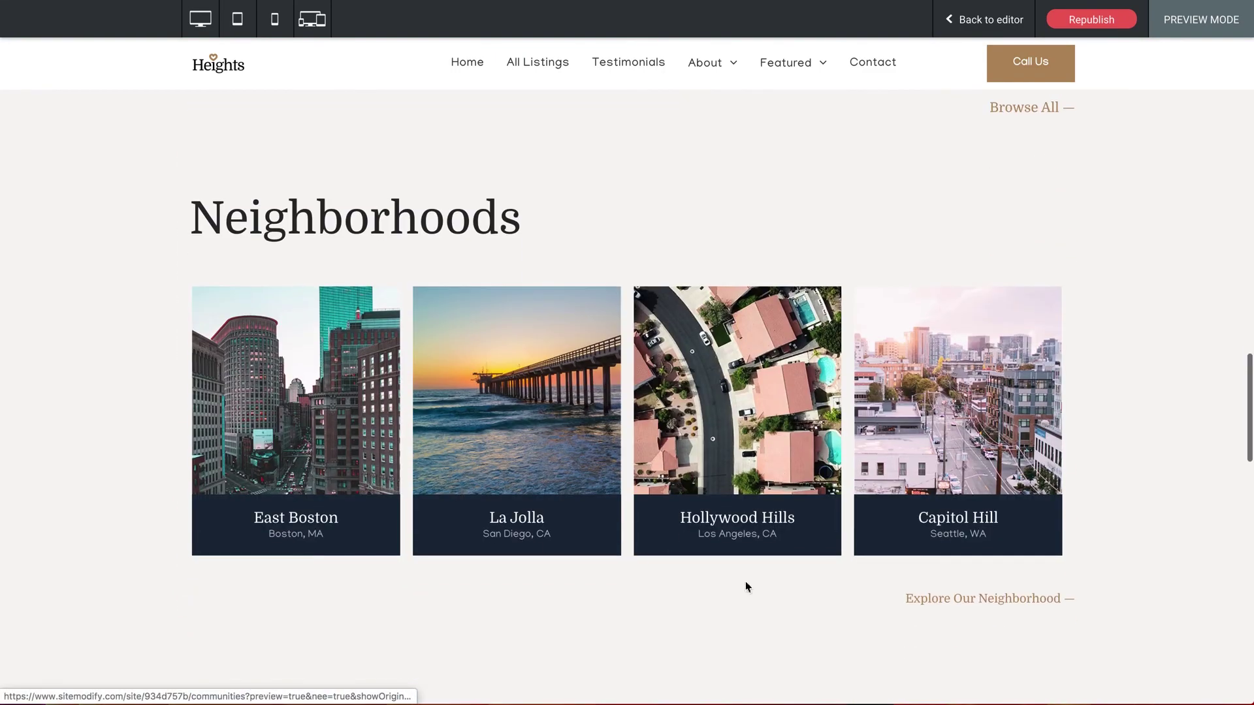
scroll(312, 652, down, 6)
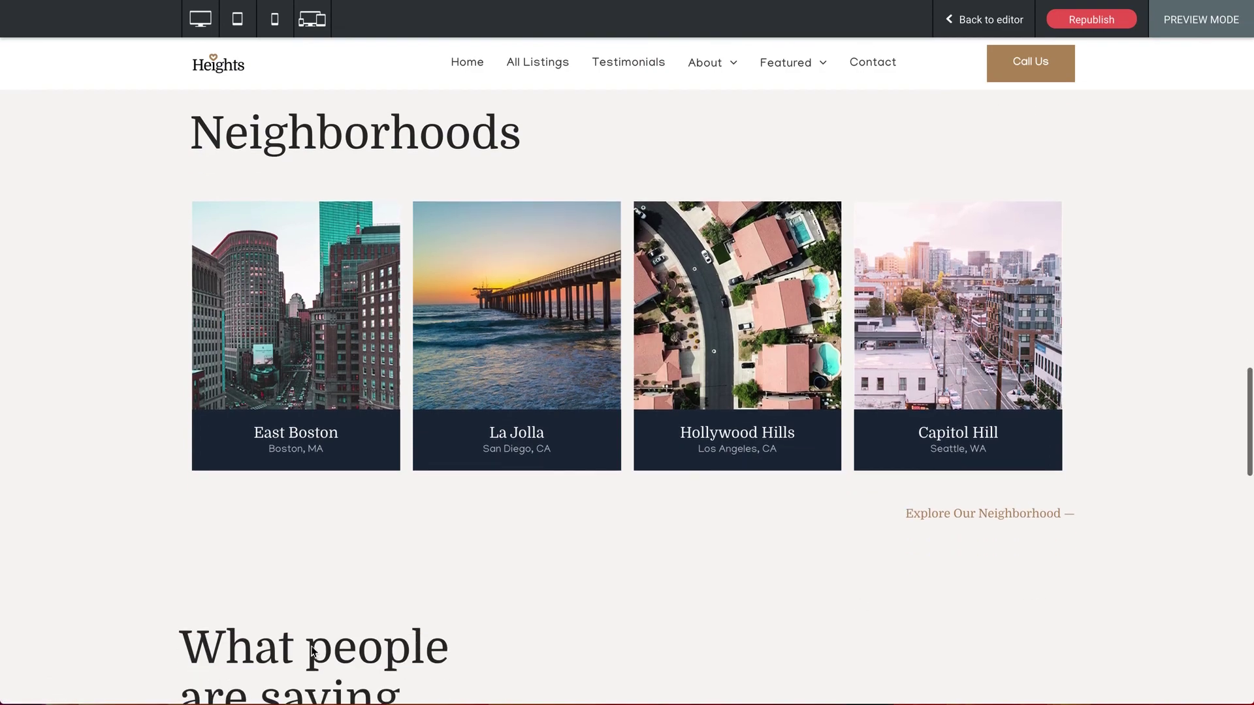
scroll(312, 652, up, 20)
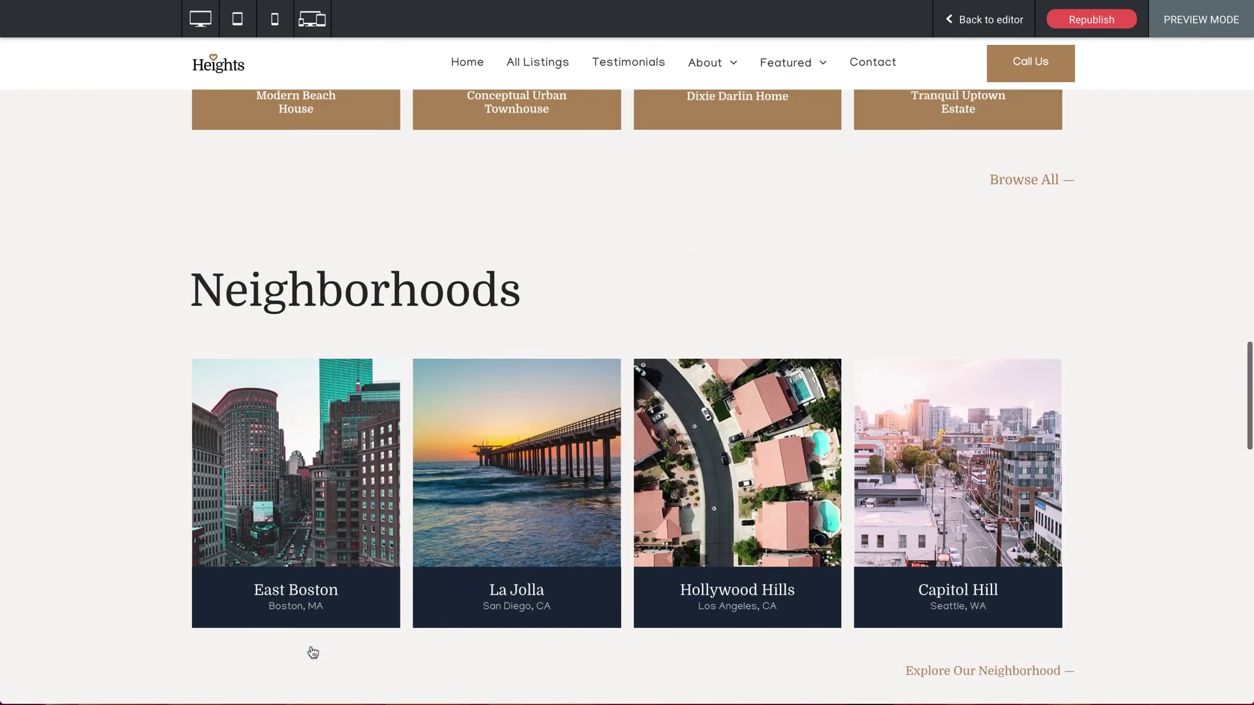
scroll(312, 651, up, 4)
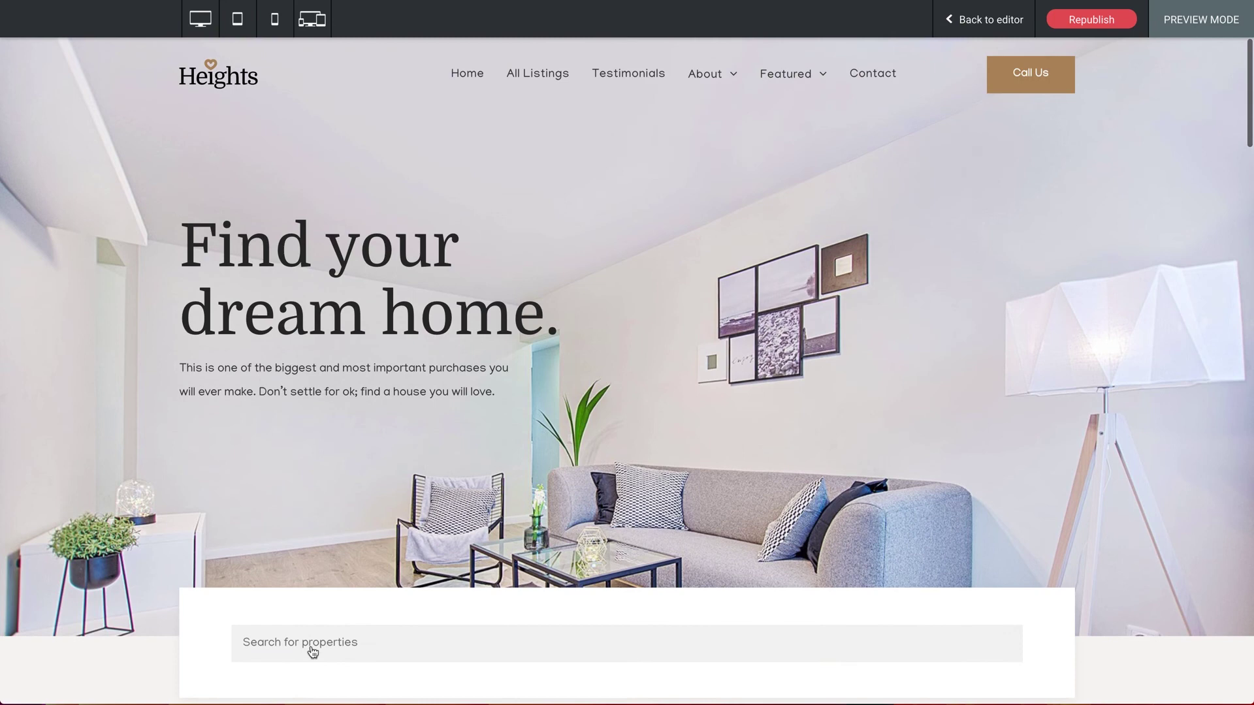